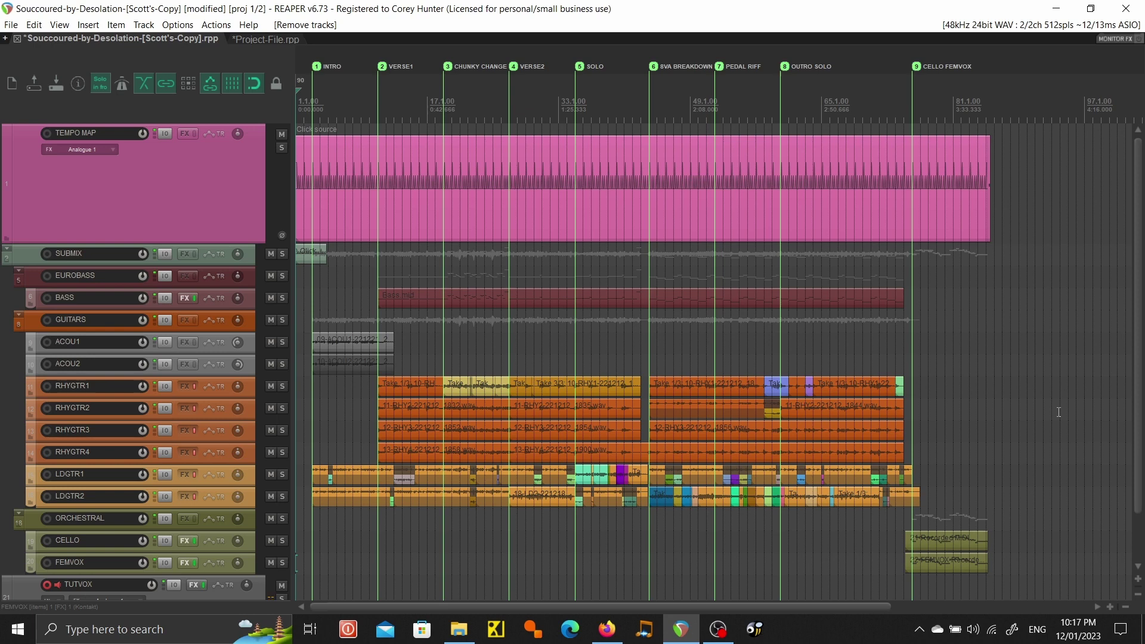
Step: Select the existing TEMPO MAP track so it can be removed
click(136, 210)
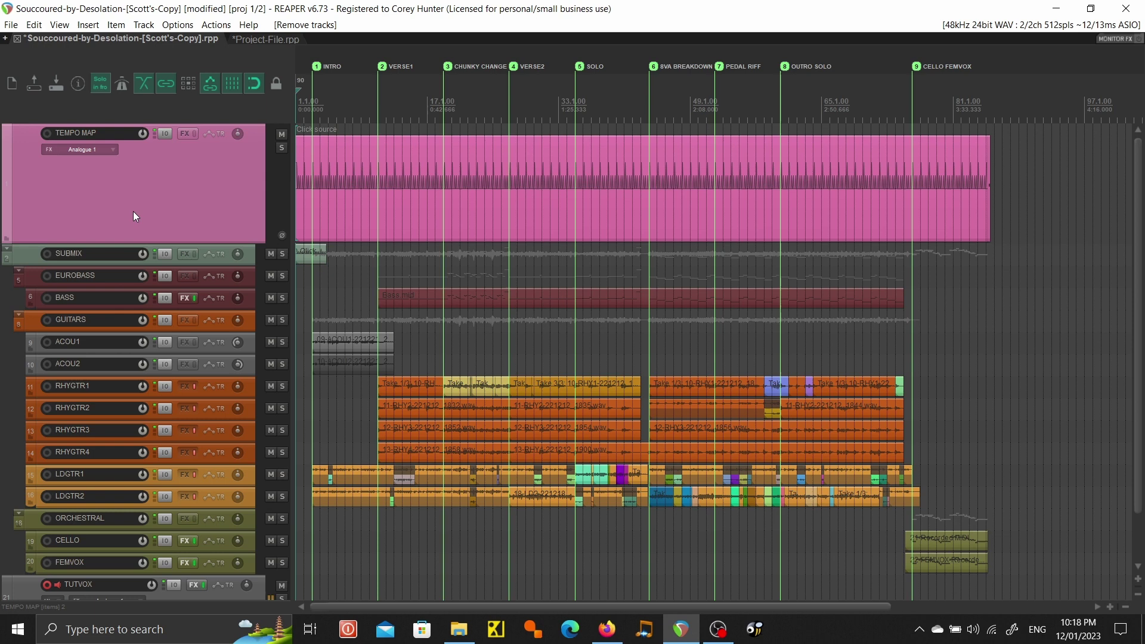
Step: Delete the old TEMPO MAP track and add a new track named TEMPO MAP at the top
key(Delete)
key(Return)
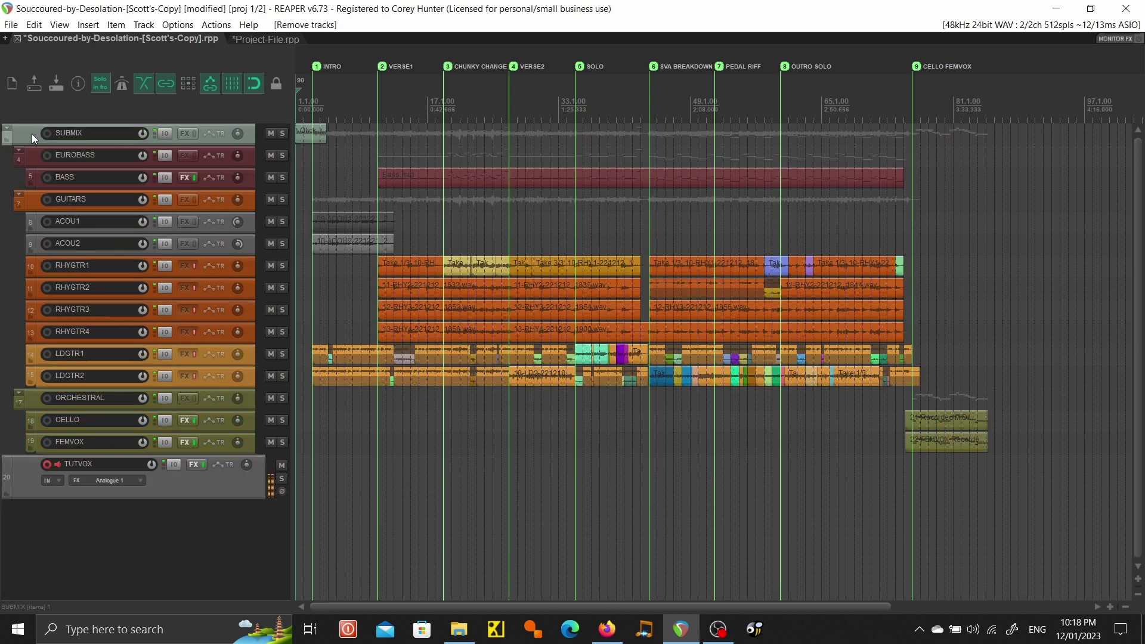
key(ctrl+t)
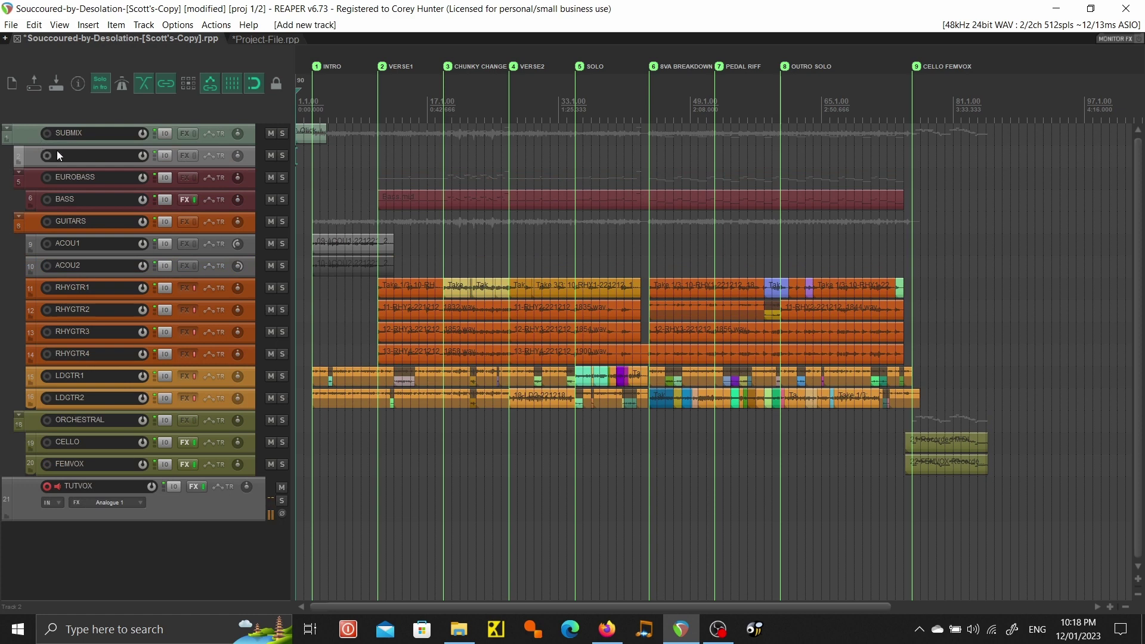
drag(33, 159, 111, 135)
text(TEMPO MAP)
key(Return)
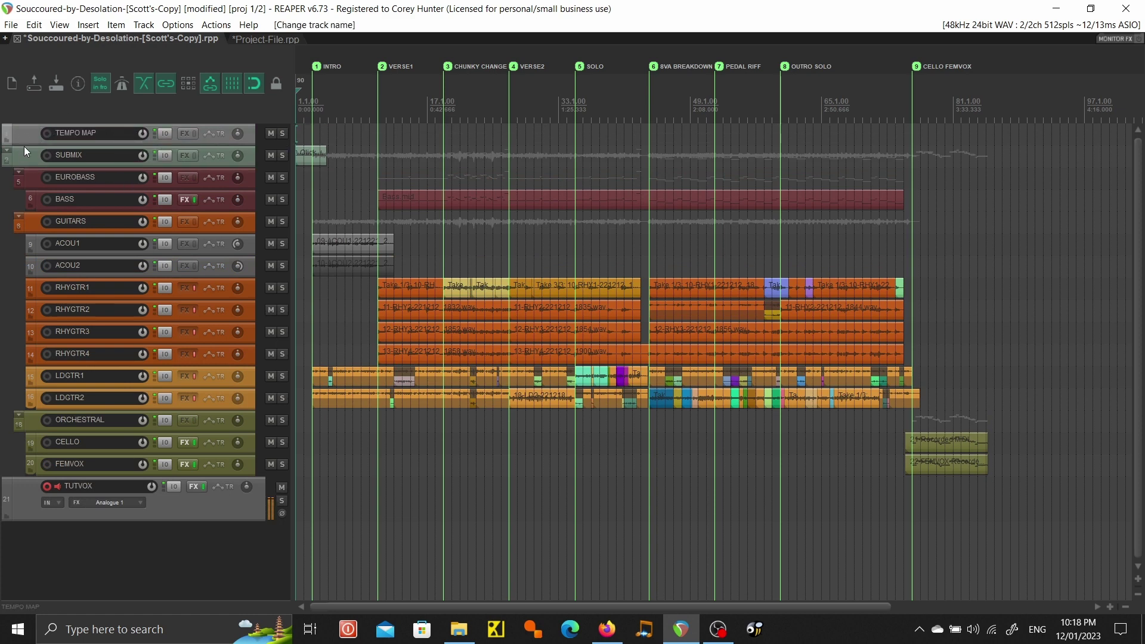
Step: Colour the TEMPO MAP track custom pink and make it much taller
right_click(31, 134)
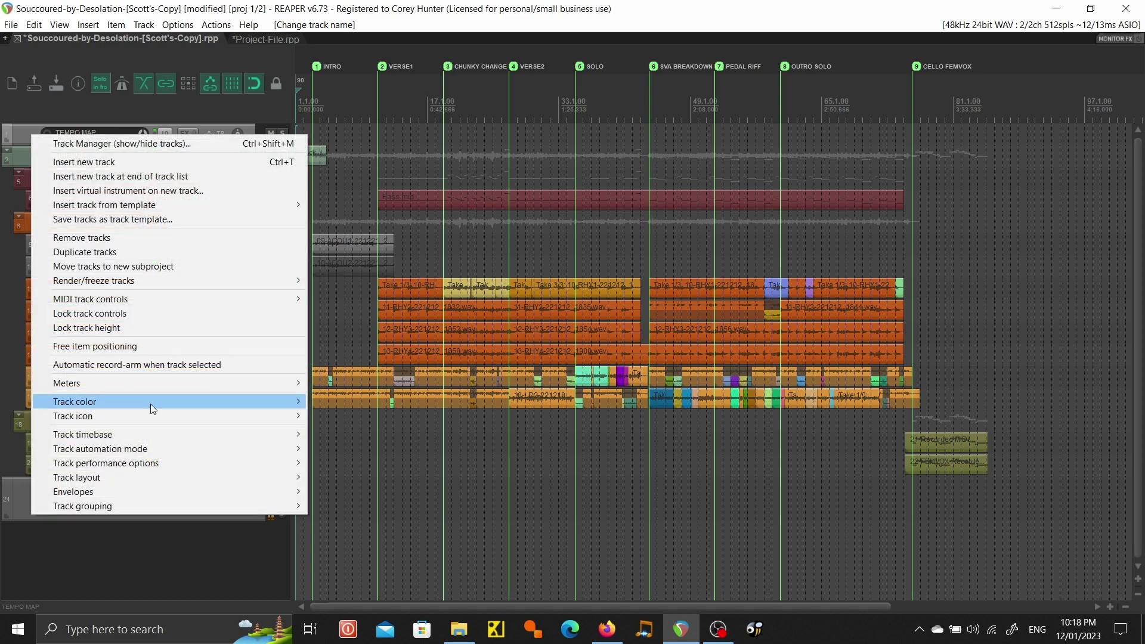
mouse_move(213, 406)
click(355, 402)
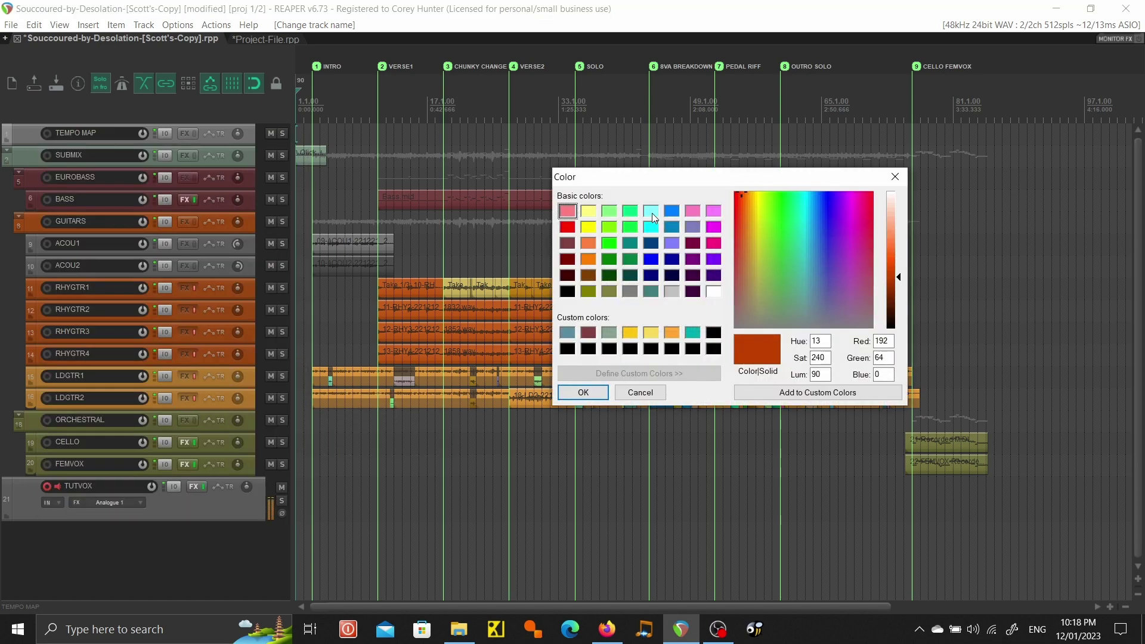
click(692, 211)
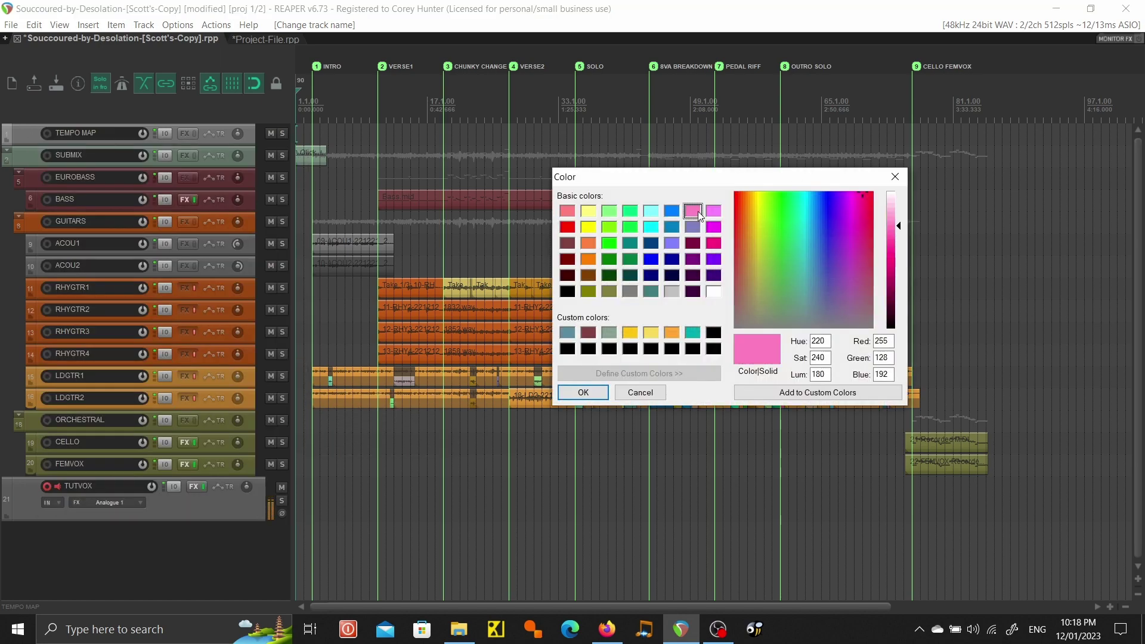
click(583, 392)
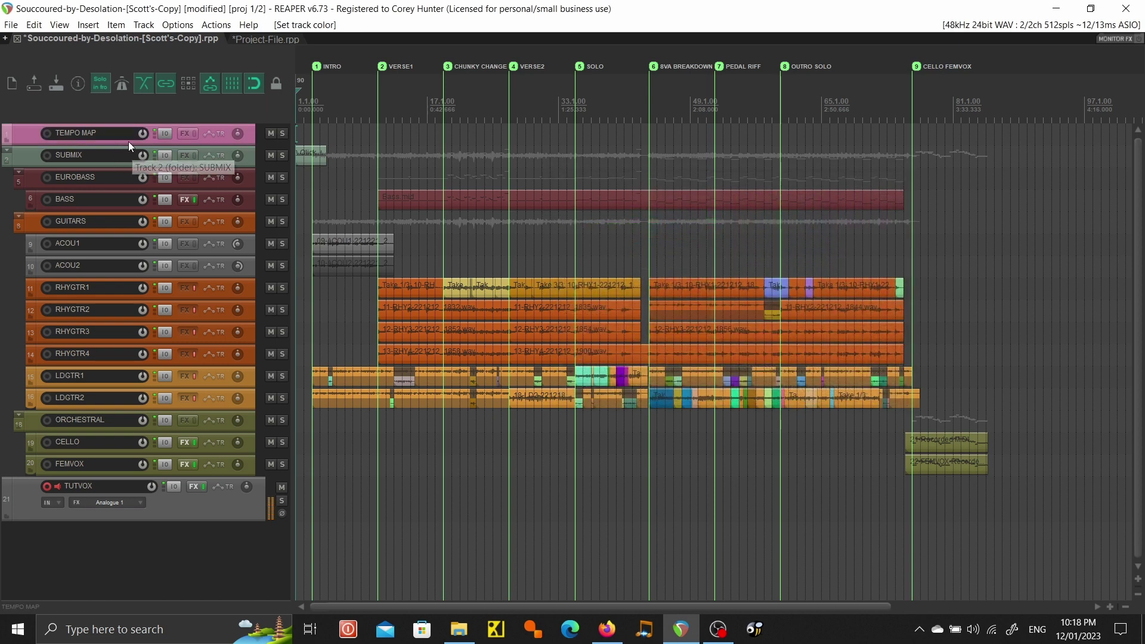
drag(131, 160, 131, 216)
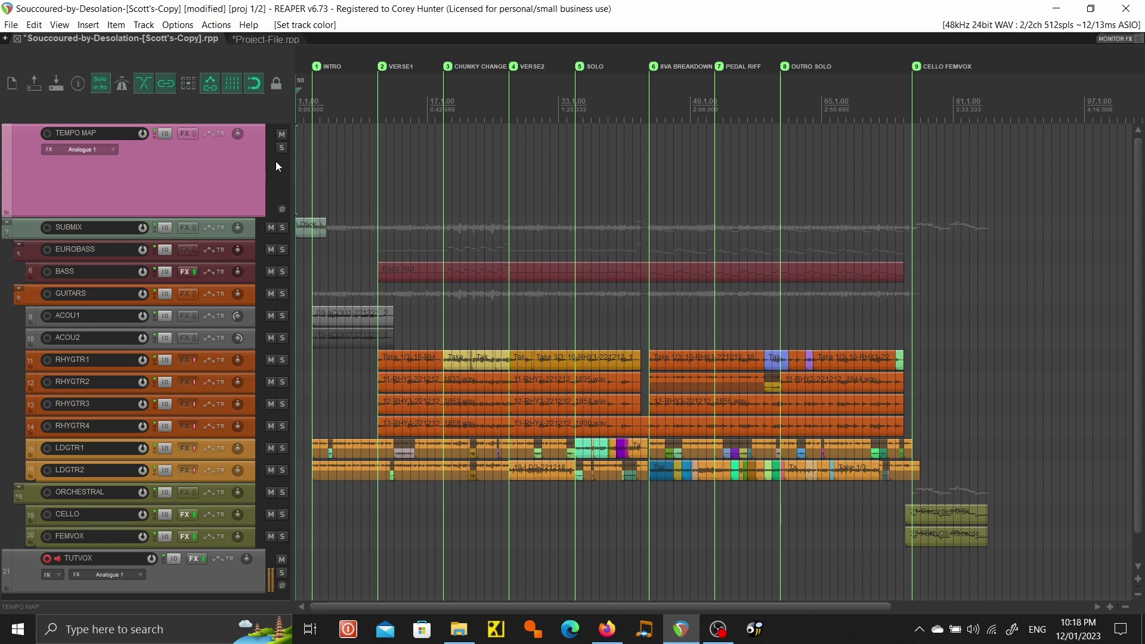
Step: Insert a click source at the project start on TEMPO MAP, stretched across the whole song
click(353, 167)
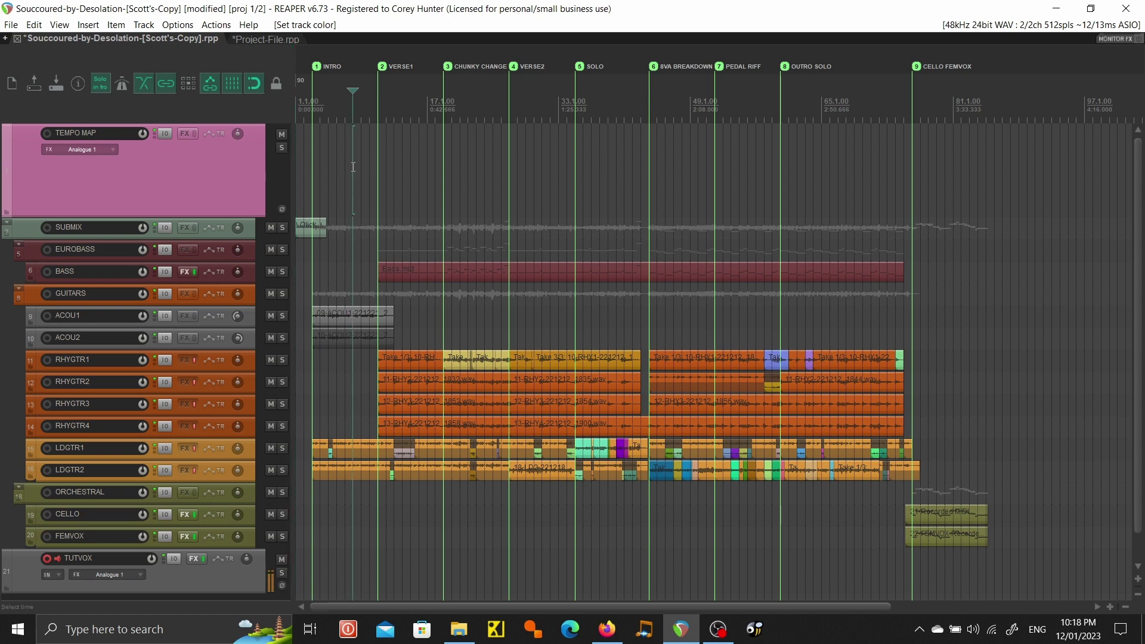
key(Home)
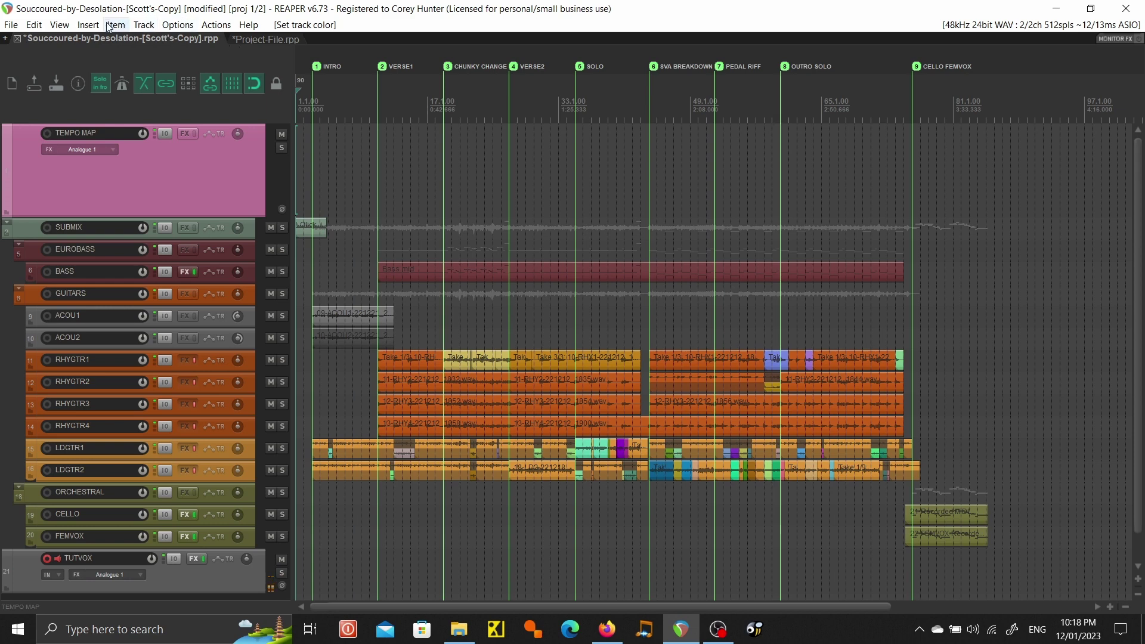
click(88, 24)
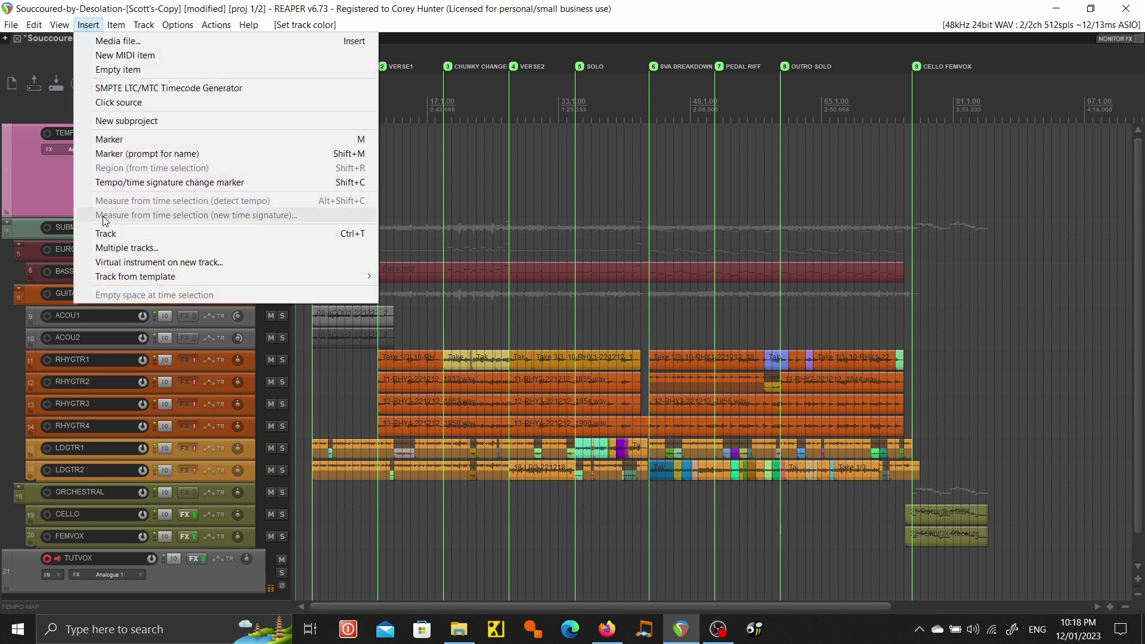
click(186, 102)
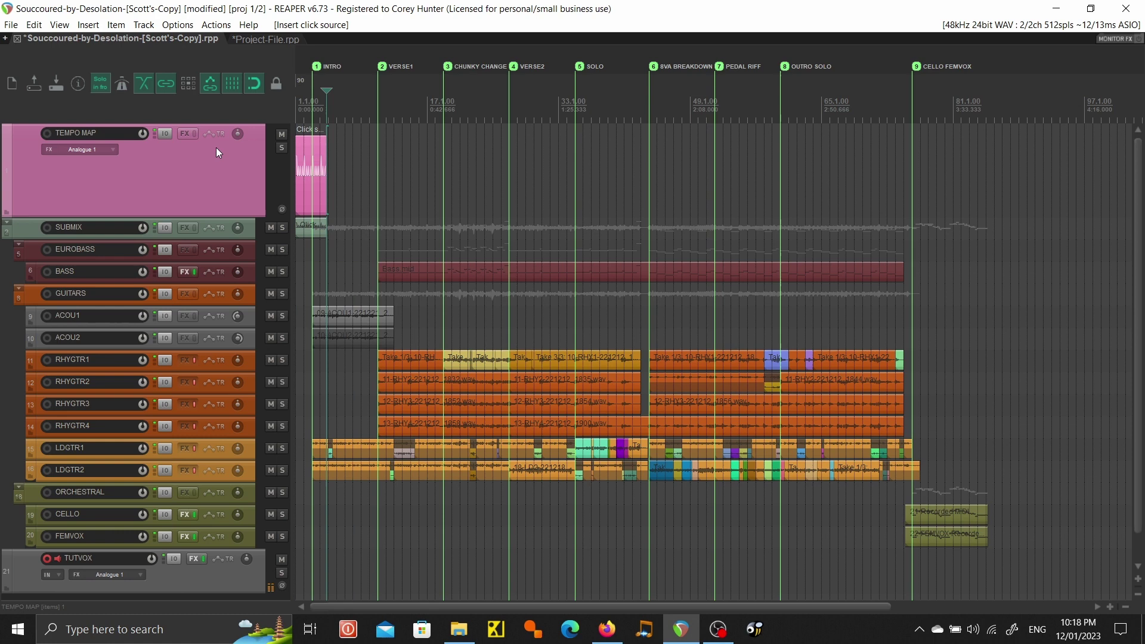
drag(324, 198, 981, 205)
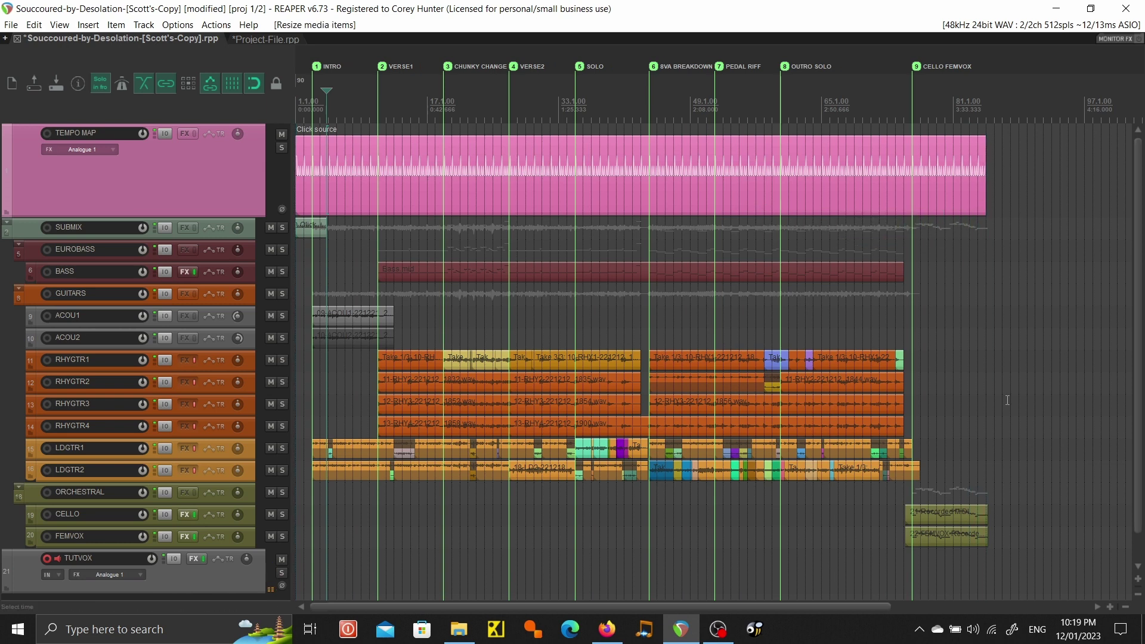
Step: Extend the click source's end to bar 85, level with the CELLO and FEMVOX items
click(985, 242)
scroll(984, 242, up, 4)
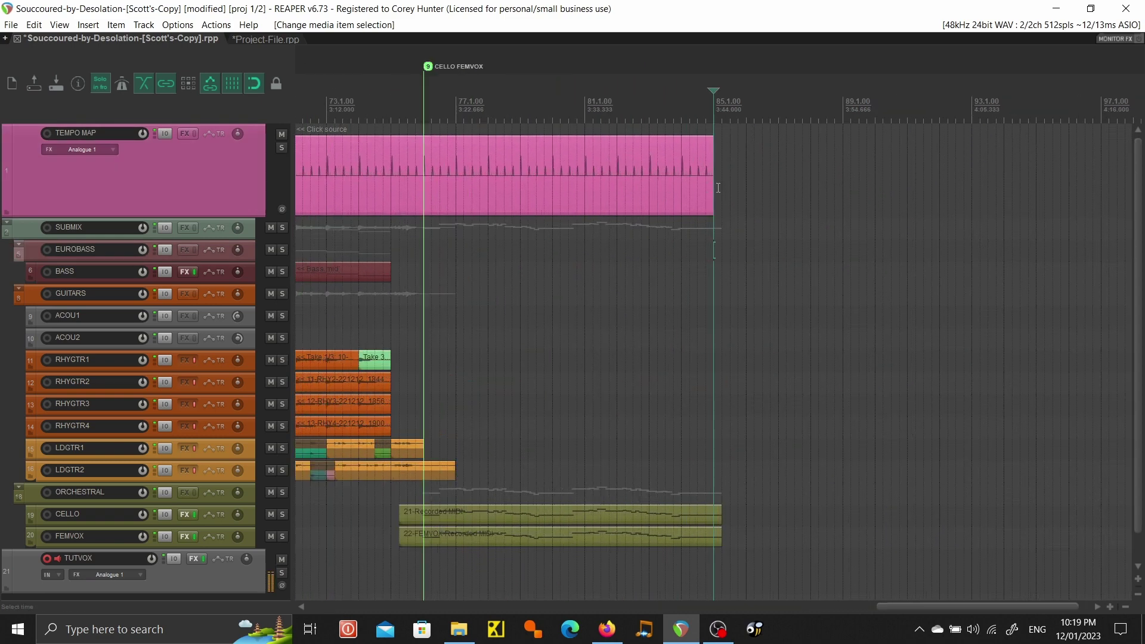
drag(715, 188, 722, 187)
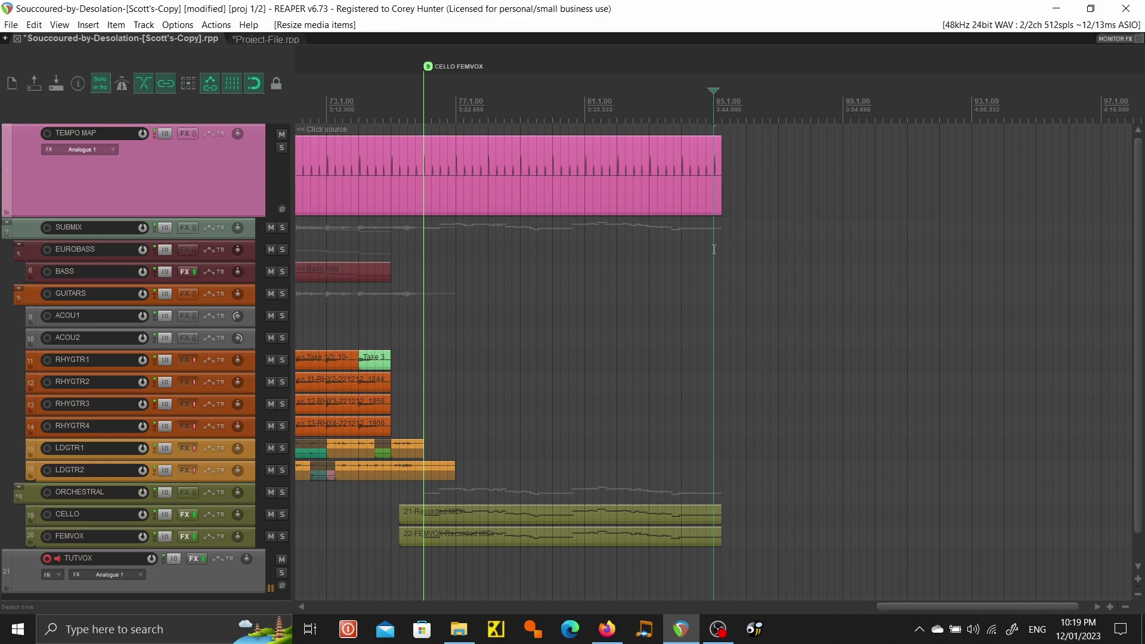
key(ctrl+Page_Down)
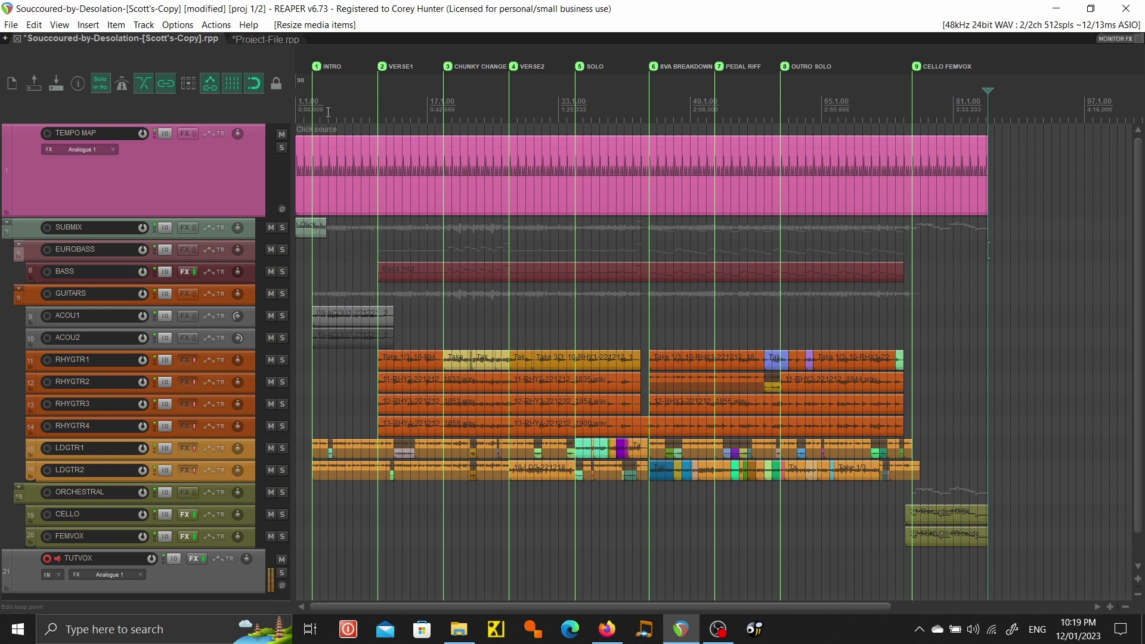
Step: Check the 90 BPM tempo marker at 1.1.00, then reselect the click source near its end
double_click(305, 83)
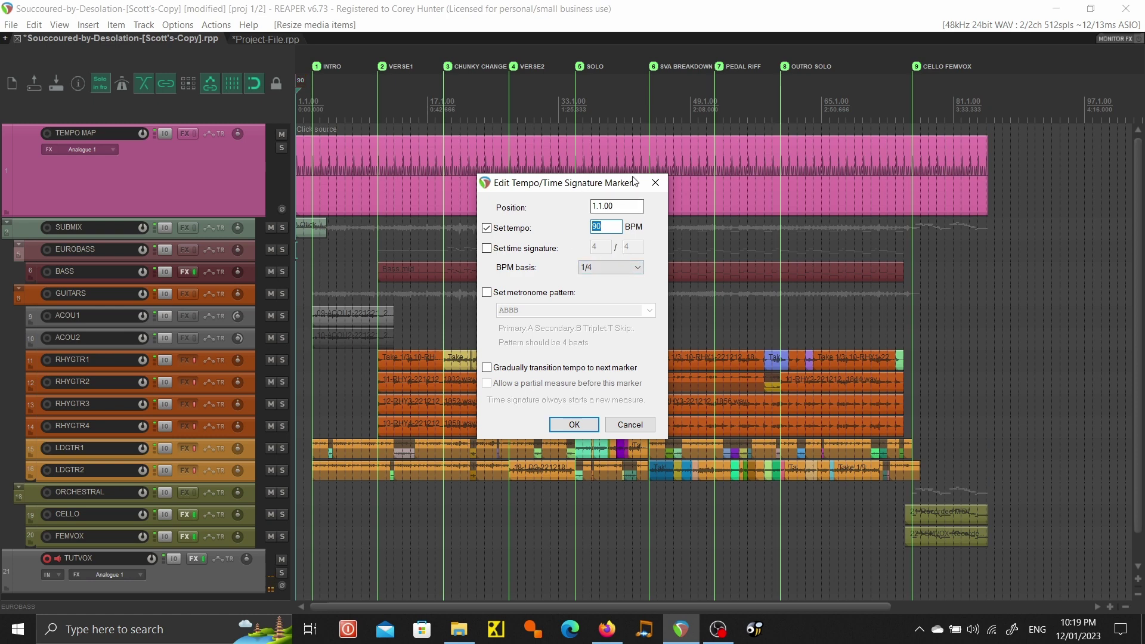
click(656, 182)
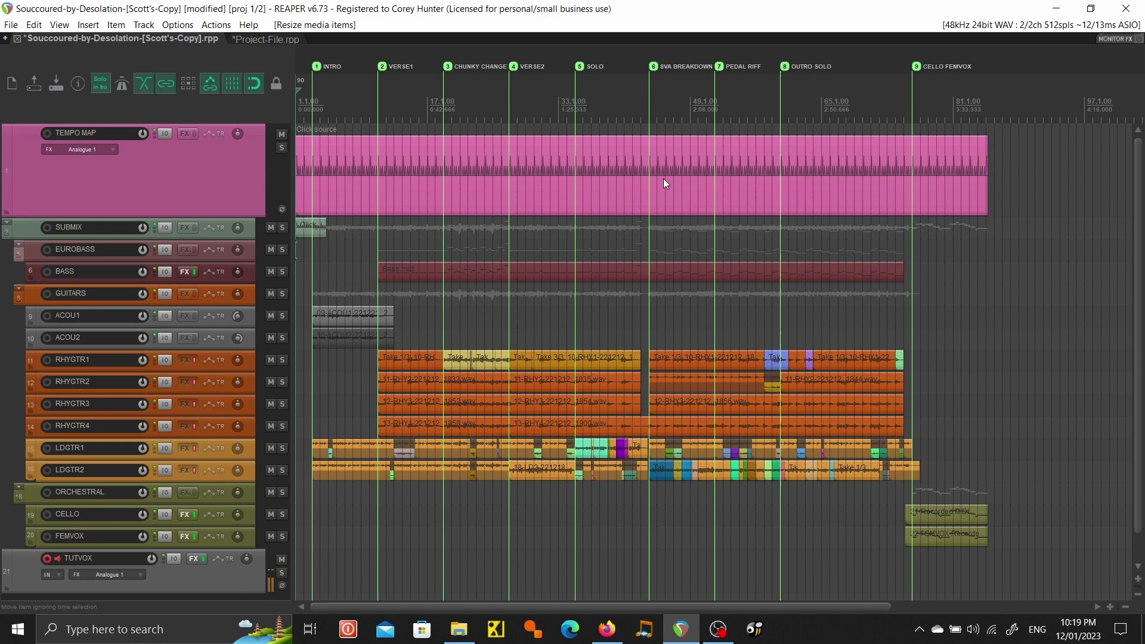
click(161, 188)
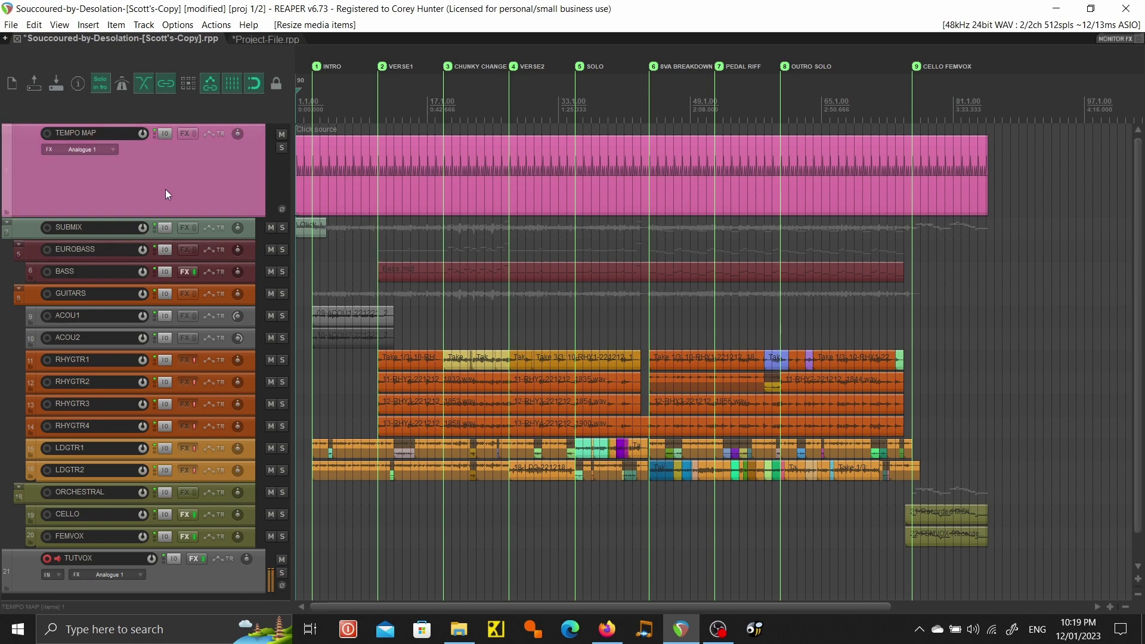
click(987, 190)
scroll(989, 192, up, 4)
scroll(988, 193, up, 3)
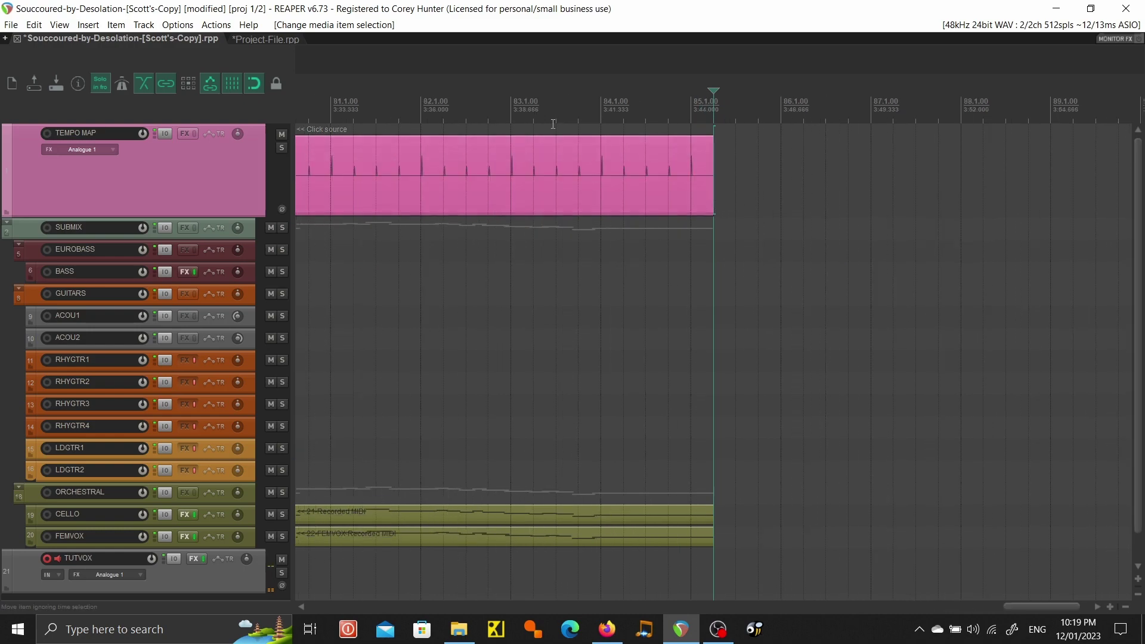
Step: Add a MIDI item after the click source holding one A3 note, trimmed to 85.2.00–85.4.00
click(89, 24)
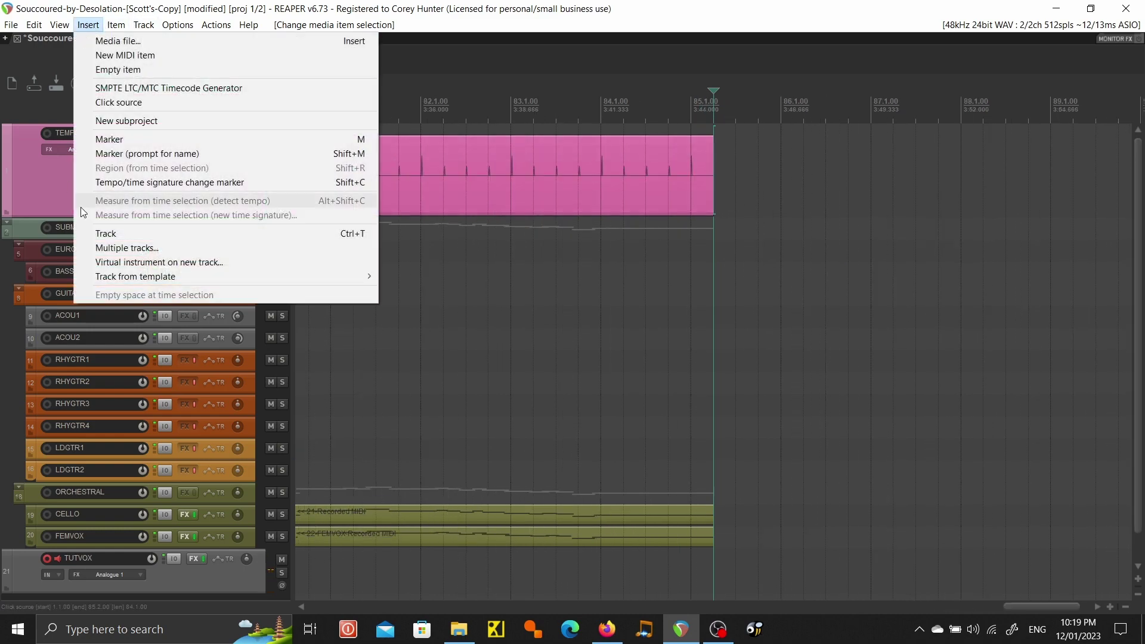
click(195, 55)
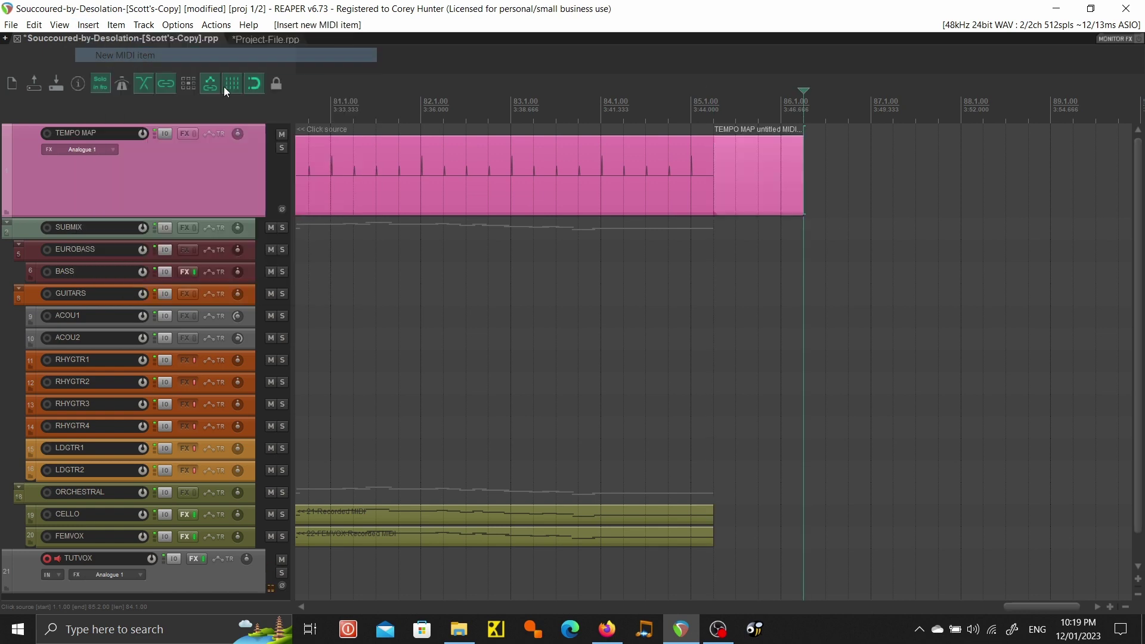
double_click(749, 188)
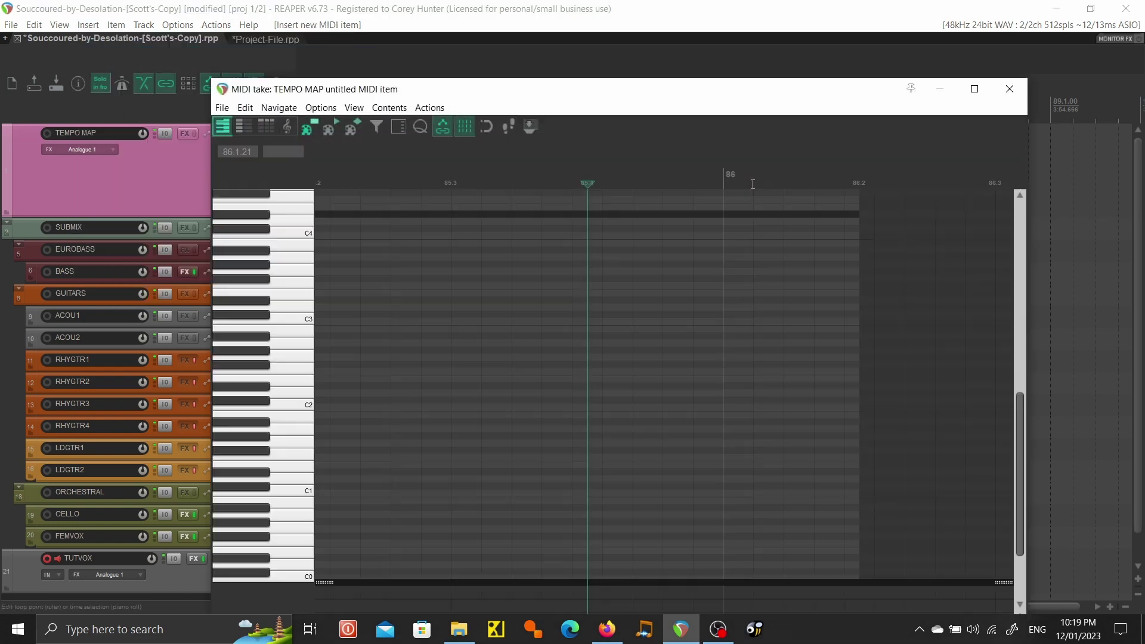
click(618, 258)
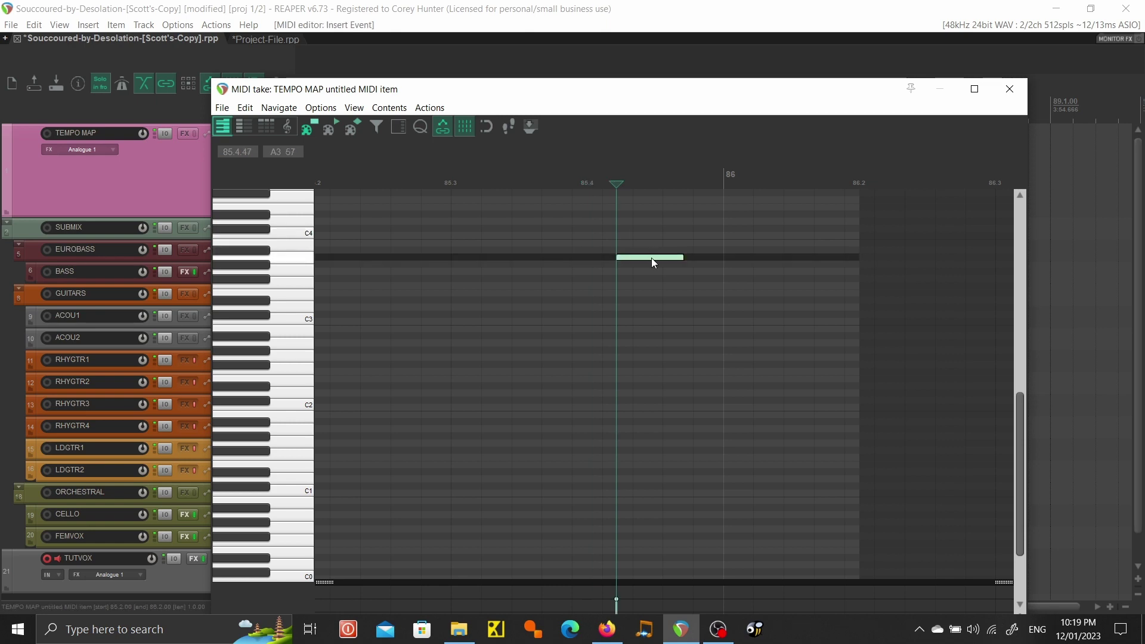
drag(651, 258, 778, 260)
click(1004, 88)
click(739, 179)
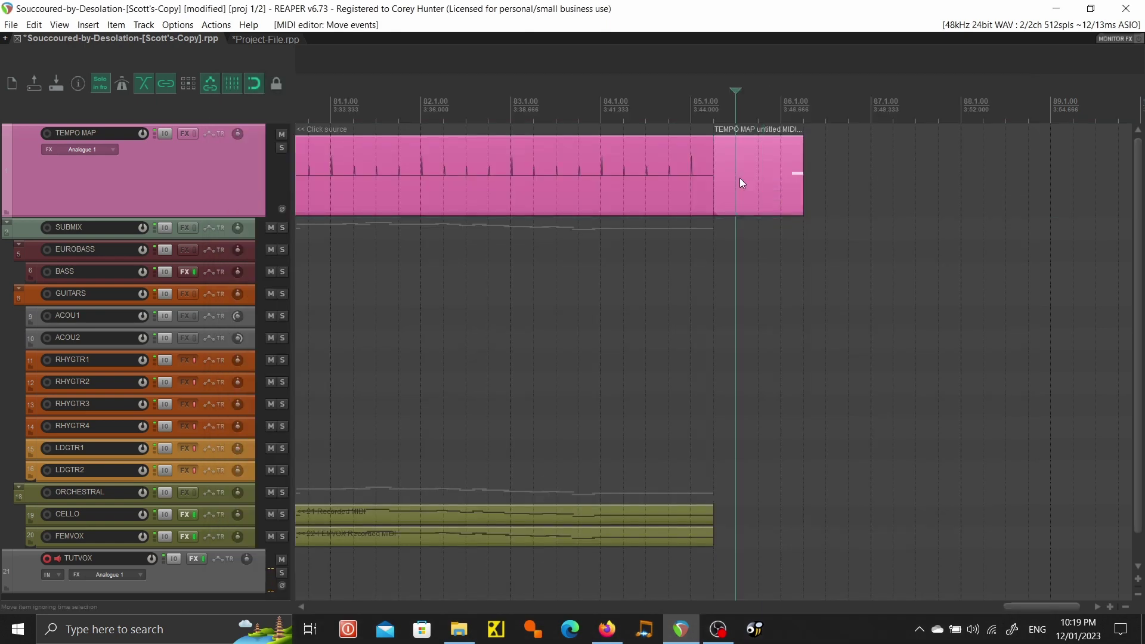
drag(718, 181, 745, 195)
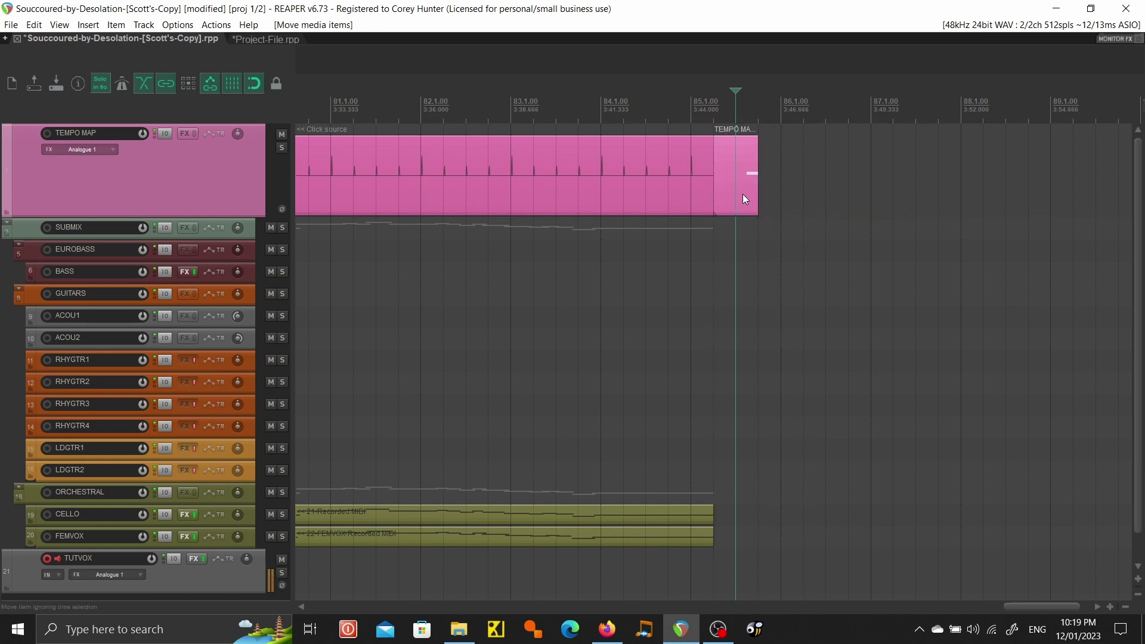
key(Home)
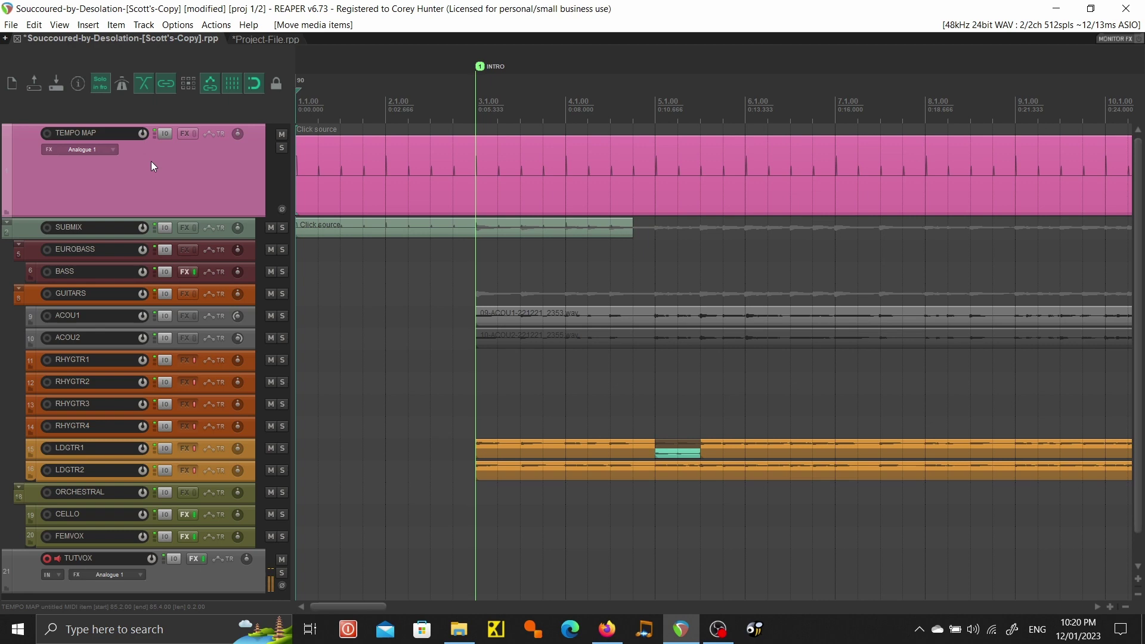
Step: Export project MIDI with tempo and markers to TEMPO-MAP.mid in Tutorial Demo, overwriting the old file
click(11, 27)
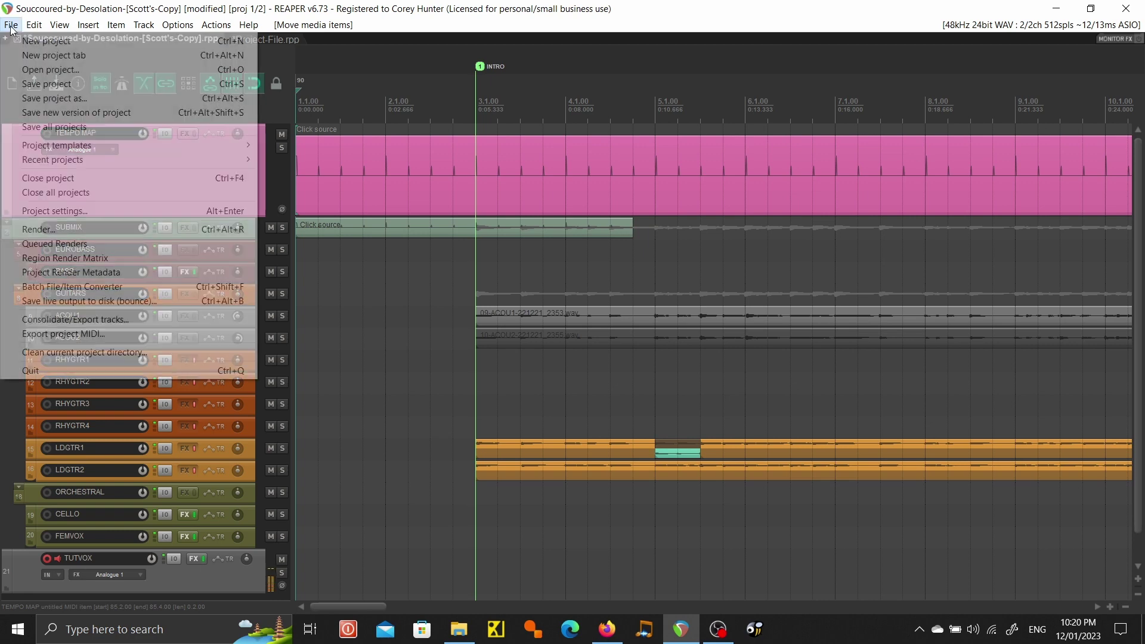
click(46, 334)
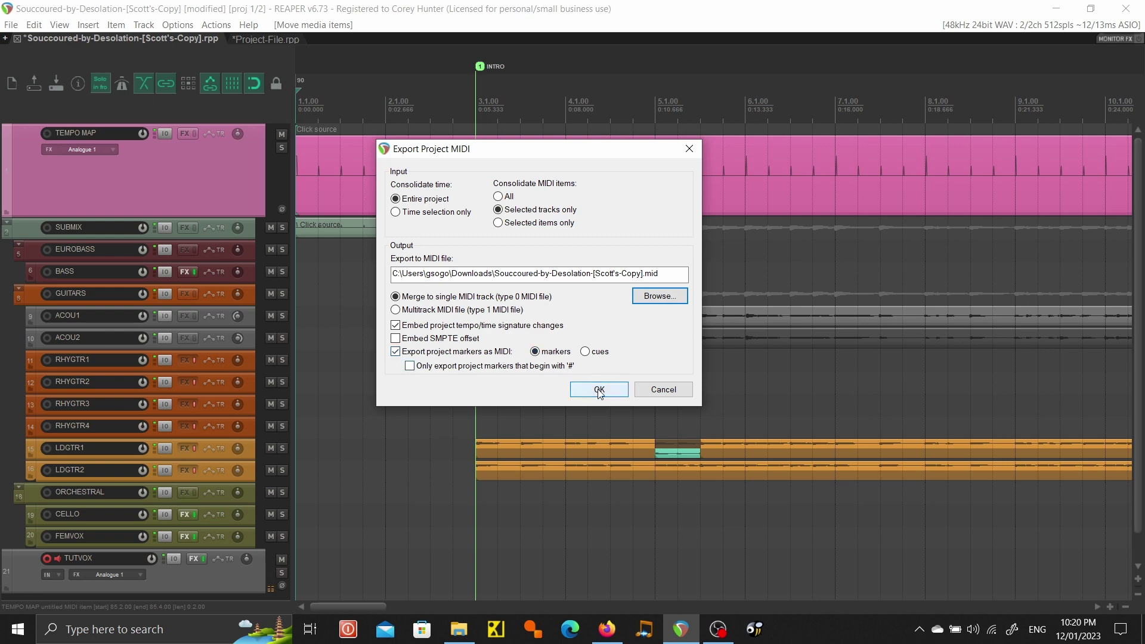
click(660, 296)
click(560, 267)
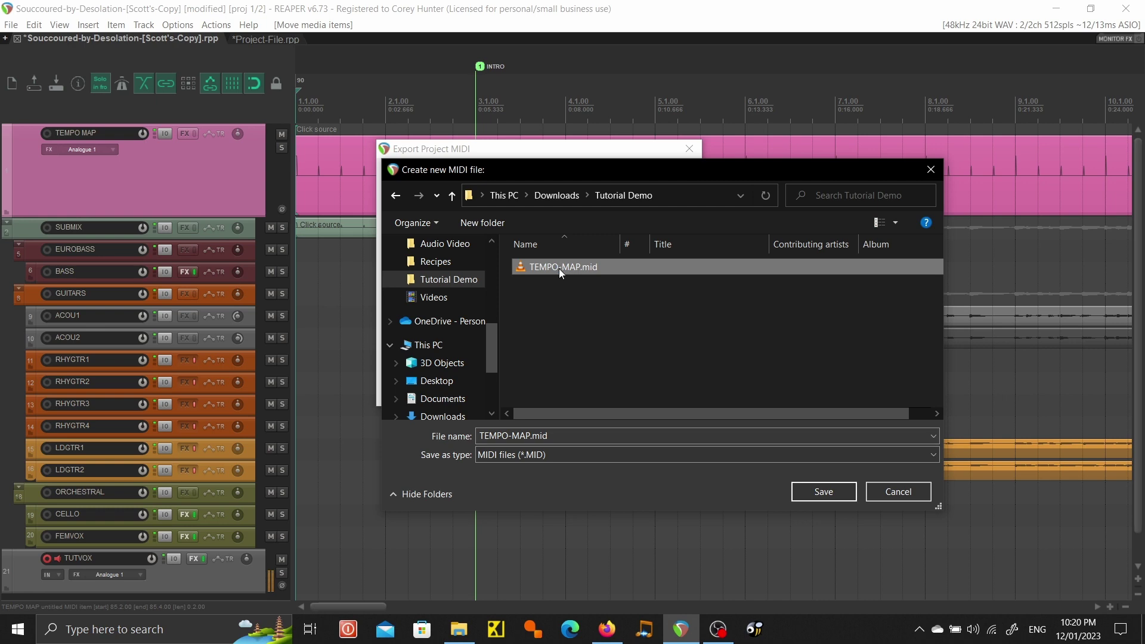
click(819, 494)
click(616, 322)
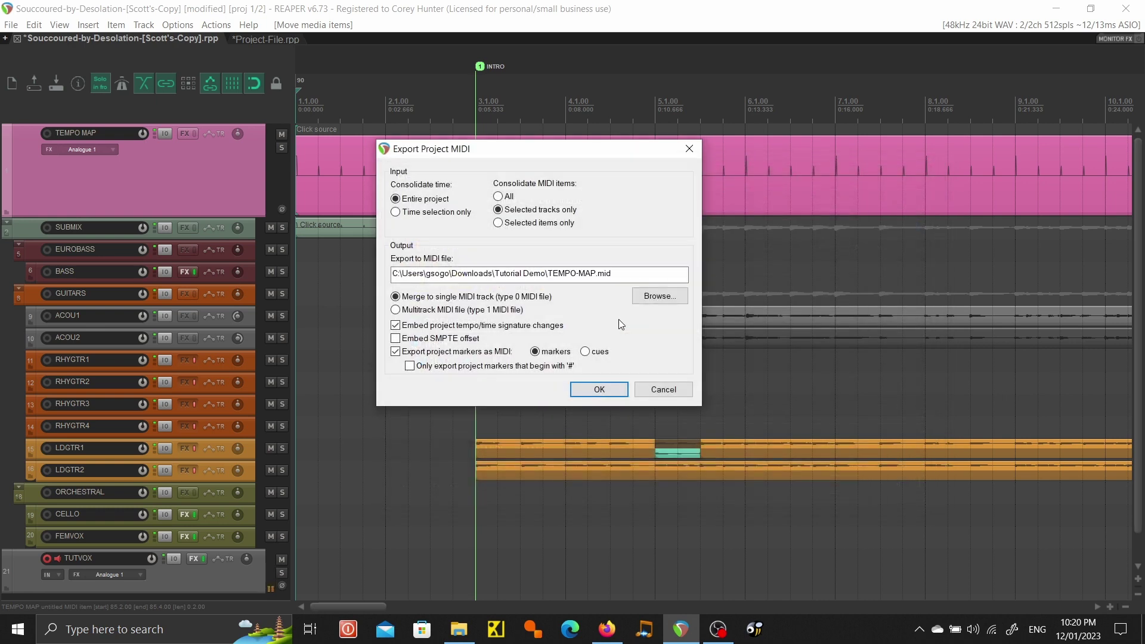
click(599, 391)
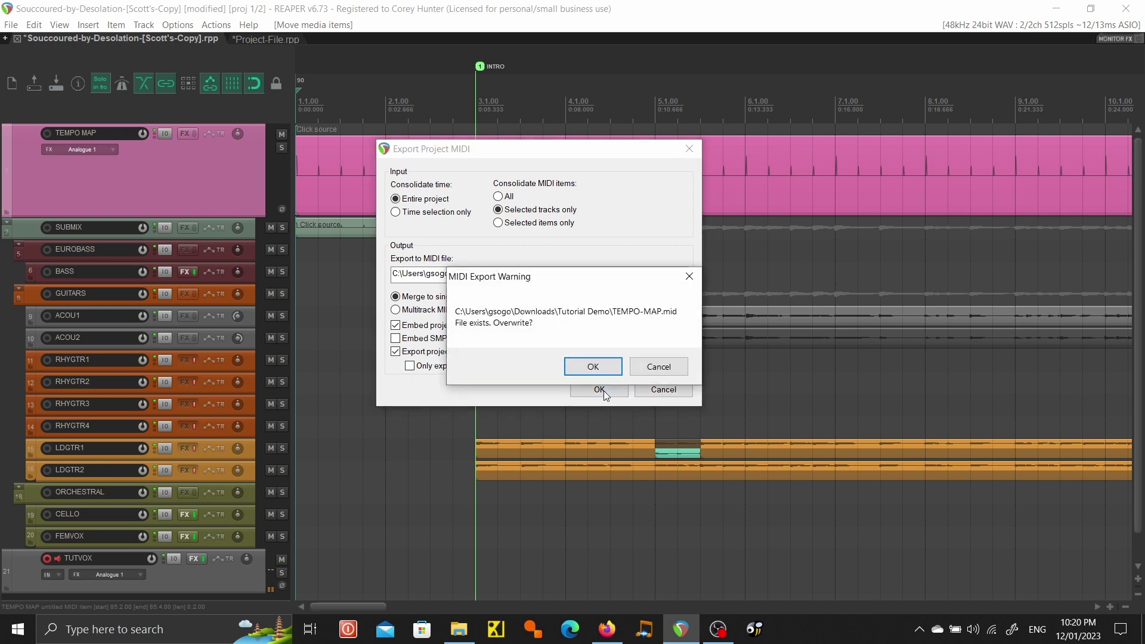
click(604, 368)
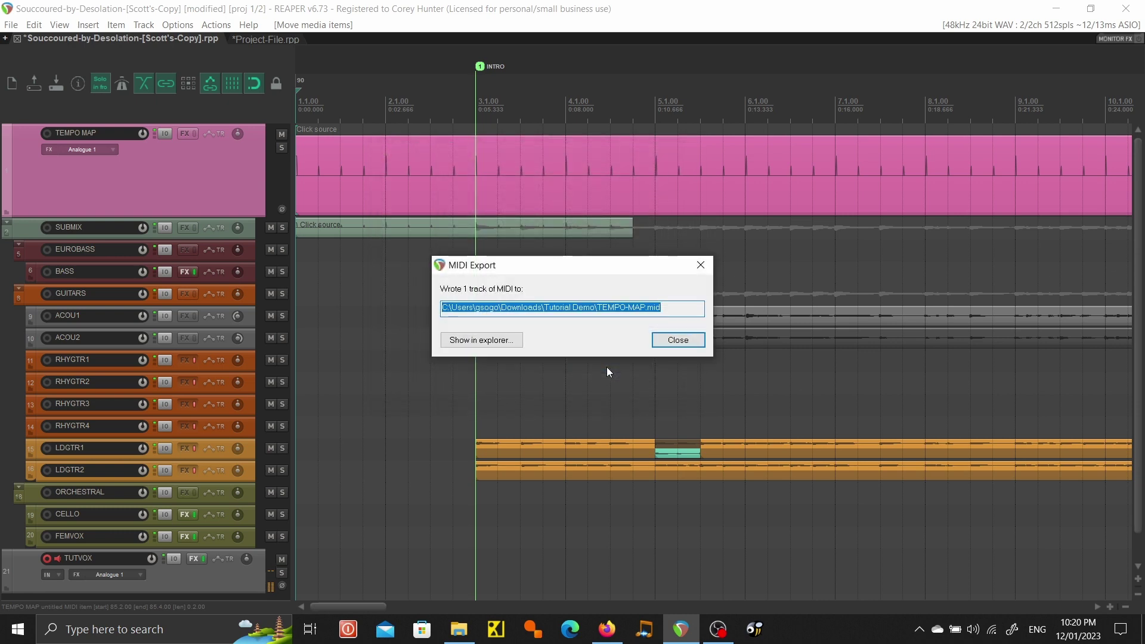
click(660, 339)
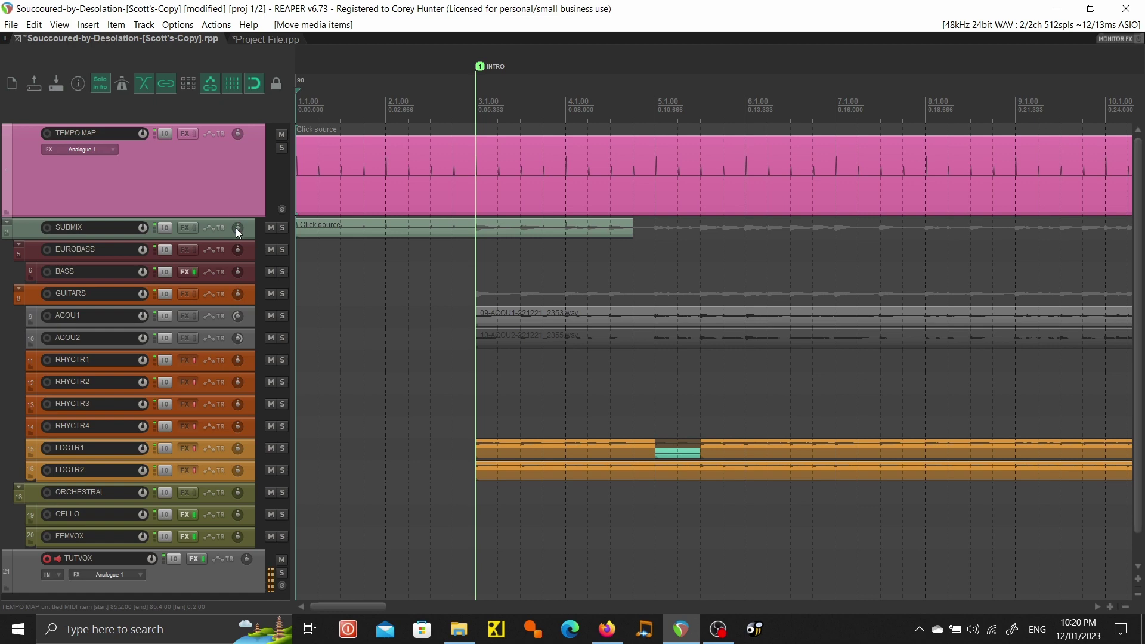
Step: Zoom out to the full song and select BASS, ACOU1, ACOU2, RHYGTR1 through LDGTR2, CELLO and FEMVOX
scroll(236, 231, down, 1)
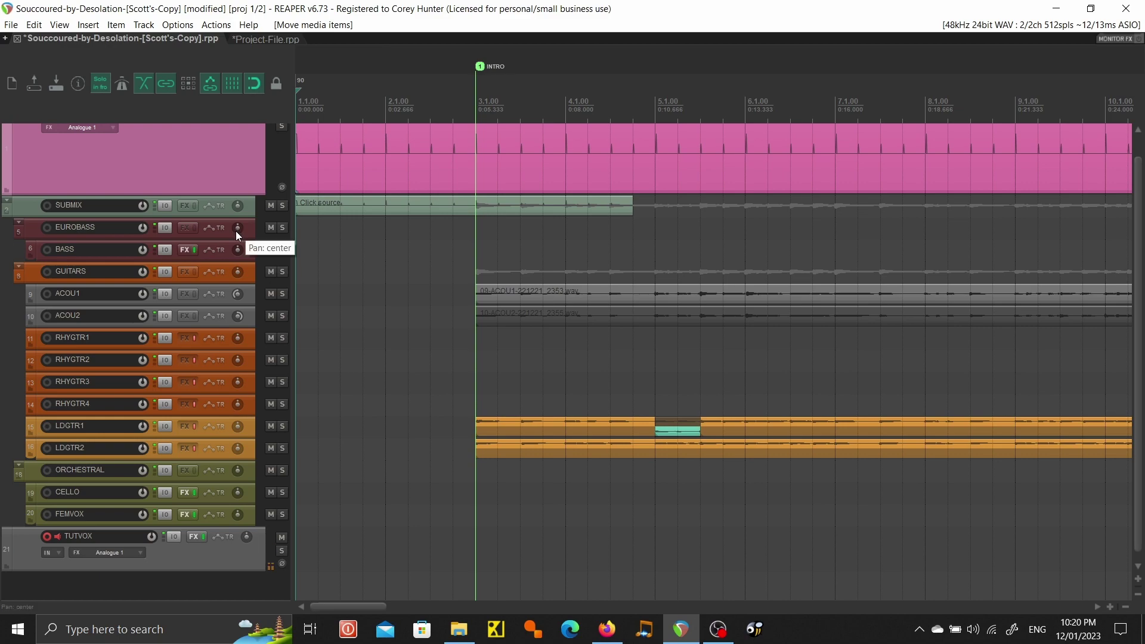
scroll(330, 335, down, 6)
scroll(331, 335, down, 4)
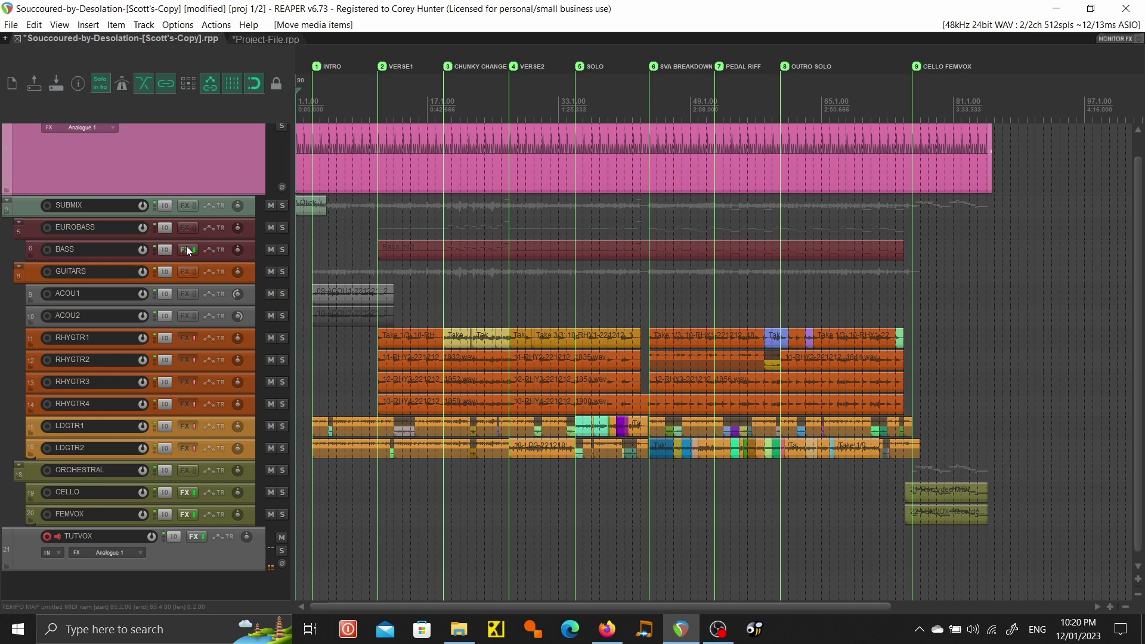
click(249, 256)
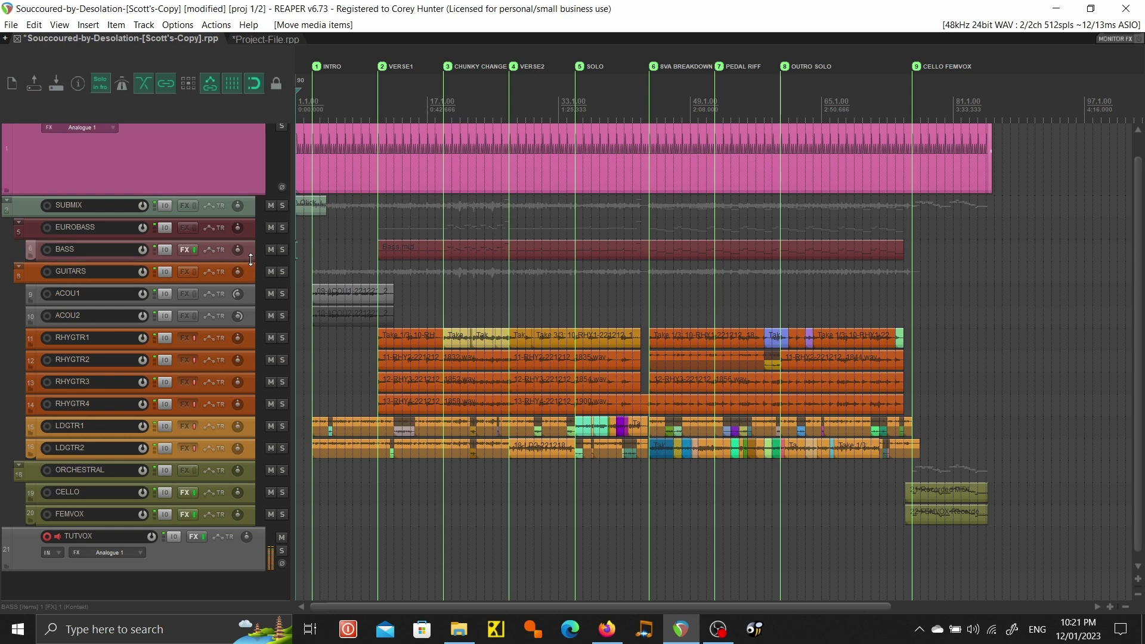
ctrl+click(246, 299)
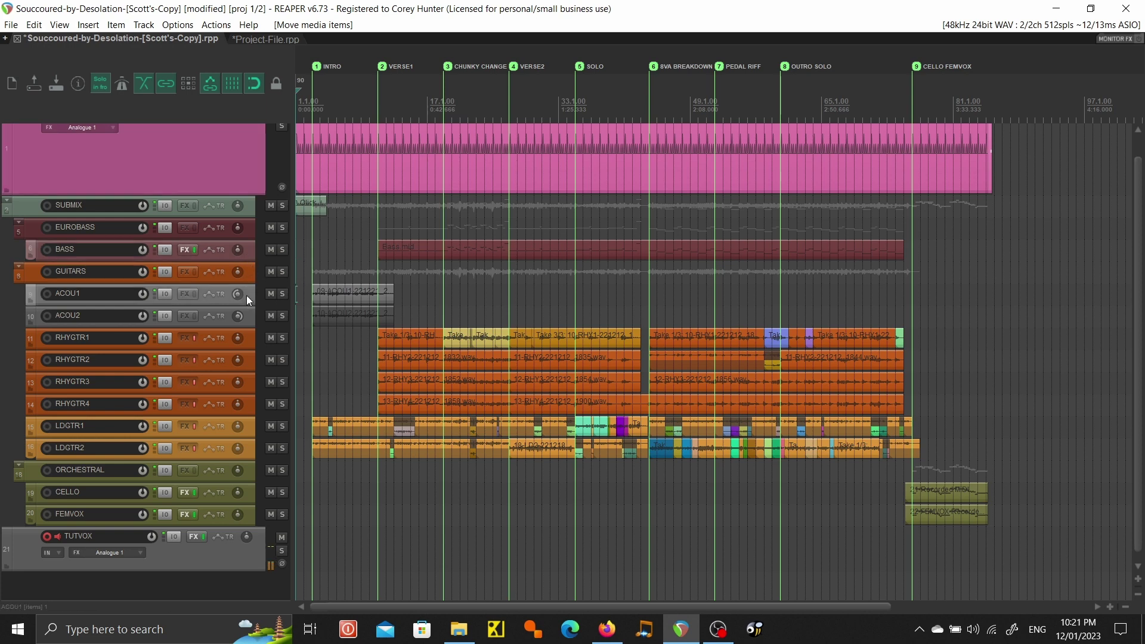
ctrl+click(249, 313)
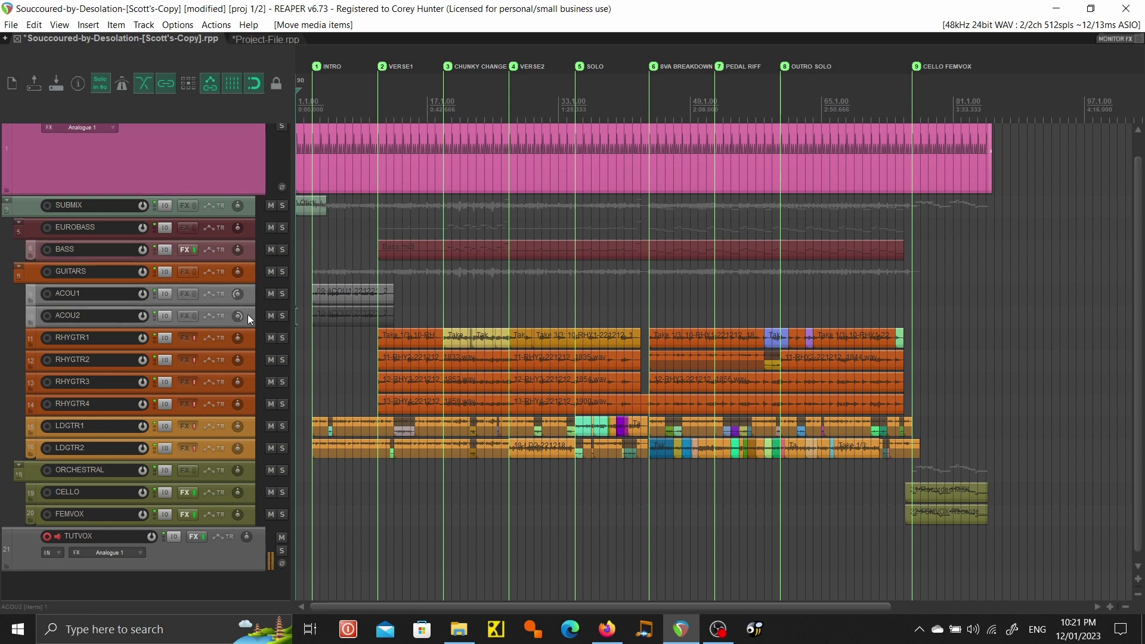
ctrl+click(249, 347)
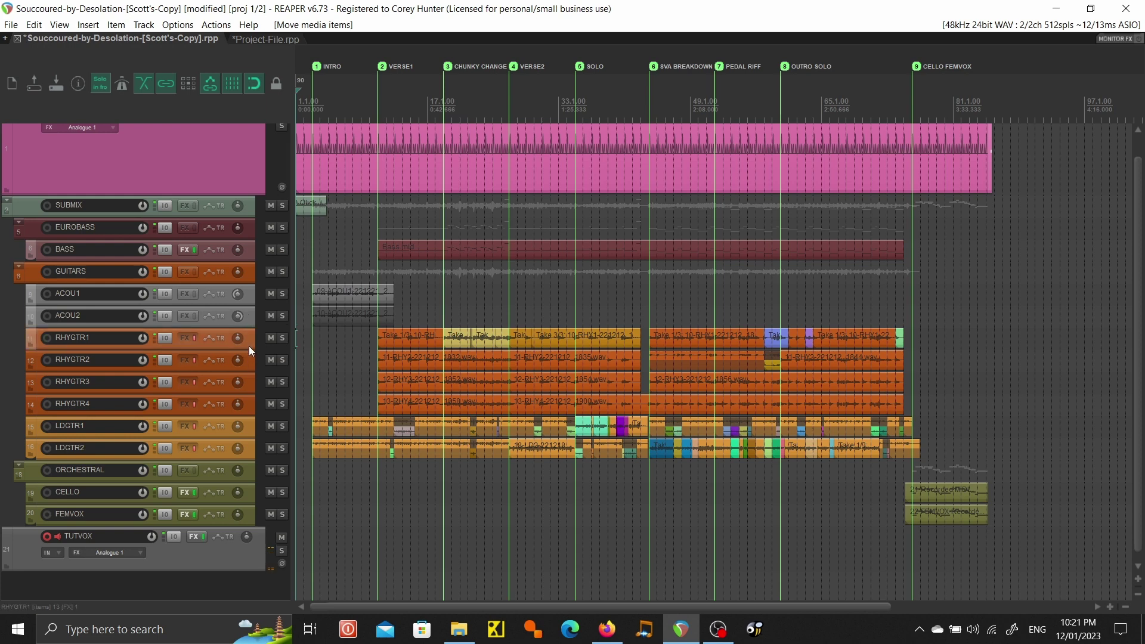
shift+click(248, 448)
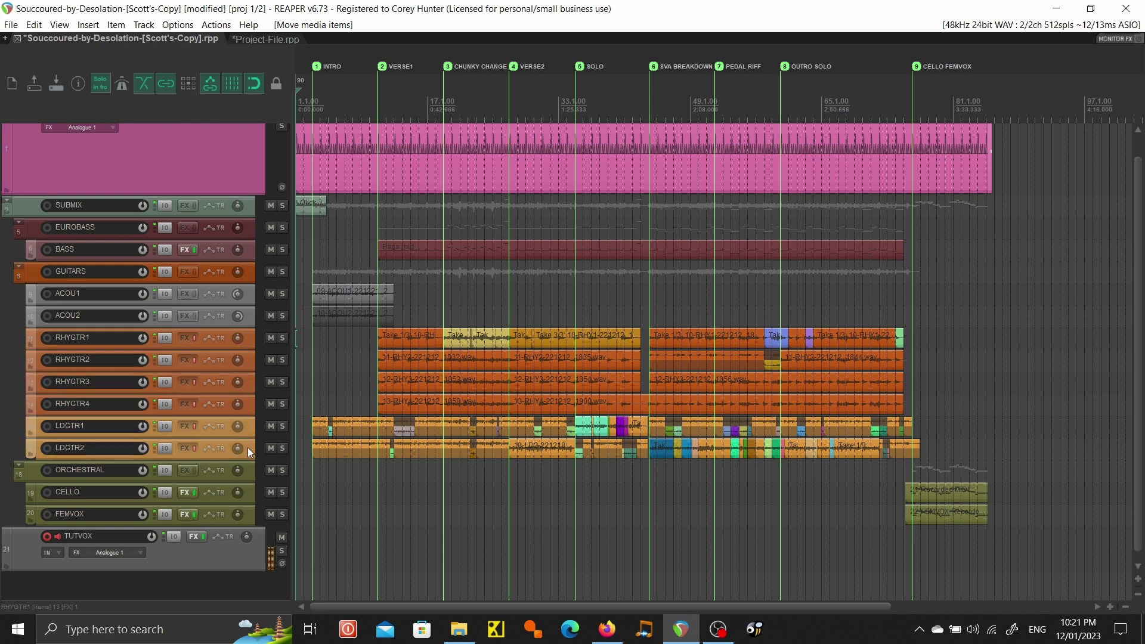
ctrl+click(248, 492)
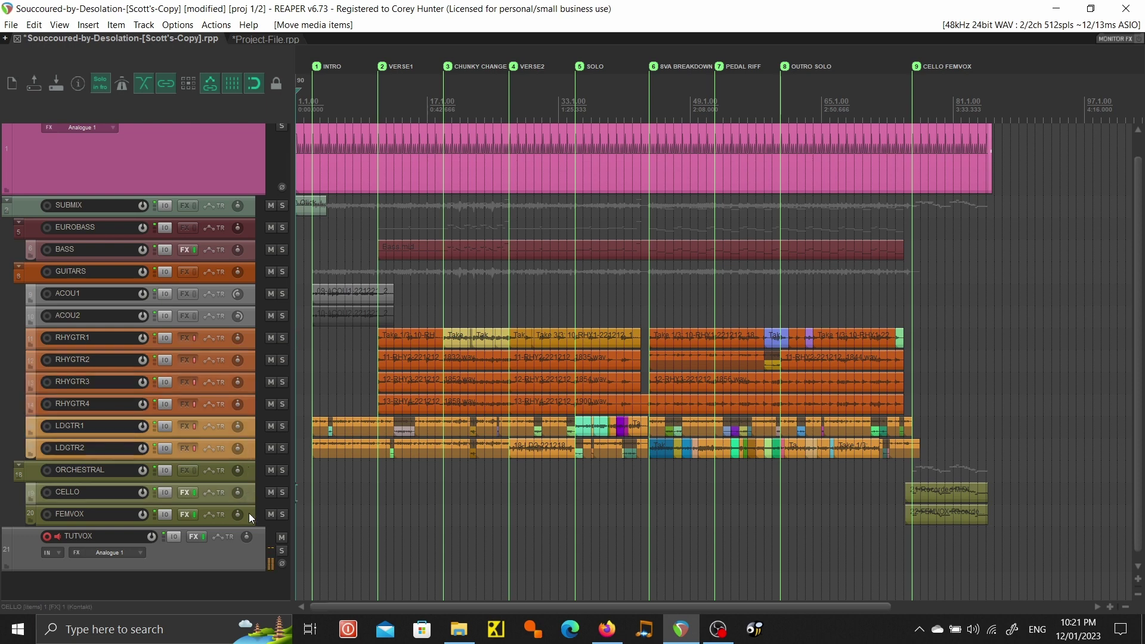
ctrl+click(249, 513)
Step: In Render to File, set the file name to the $track wildcard for selected-track stems
click(12, 25)
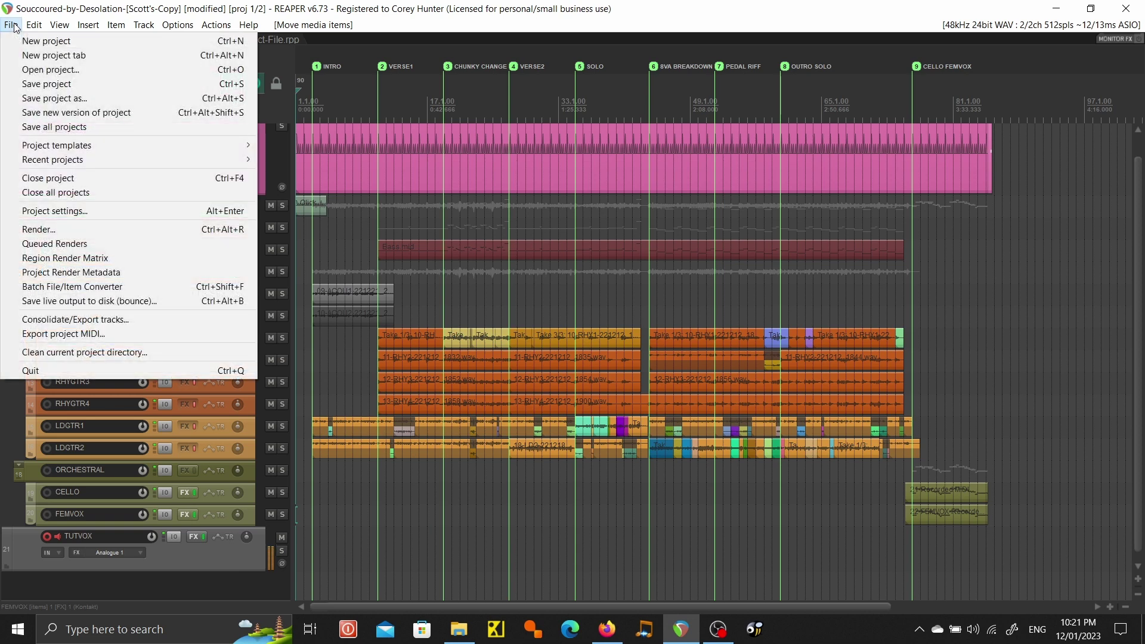
click(701, 30)
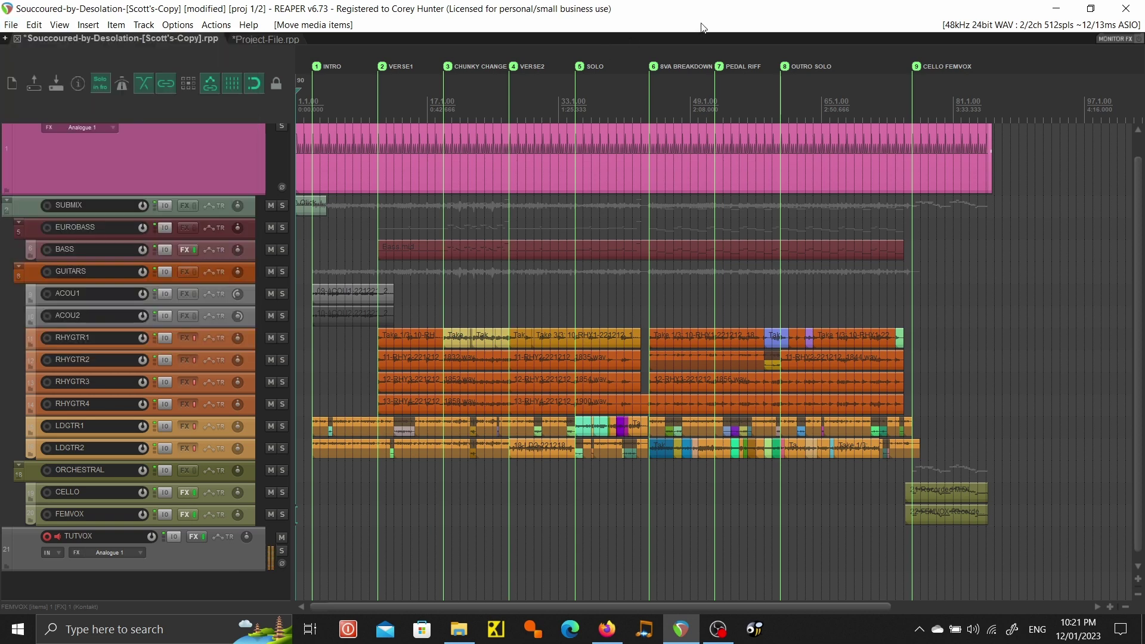
key(ctrl+alt+r)
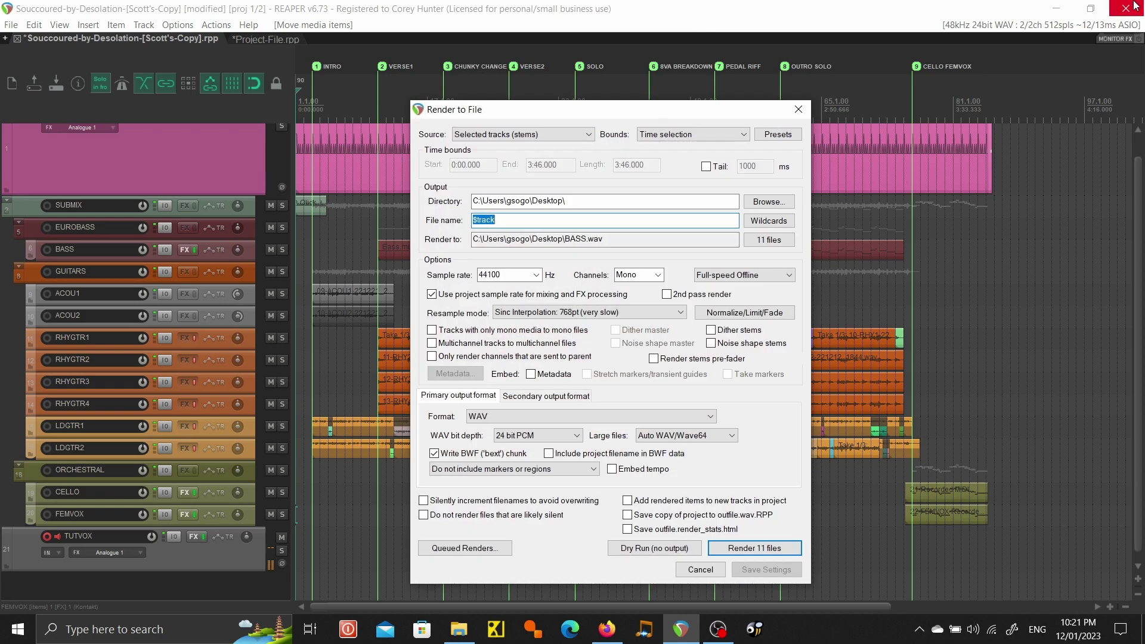
click(798, 110)
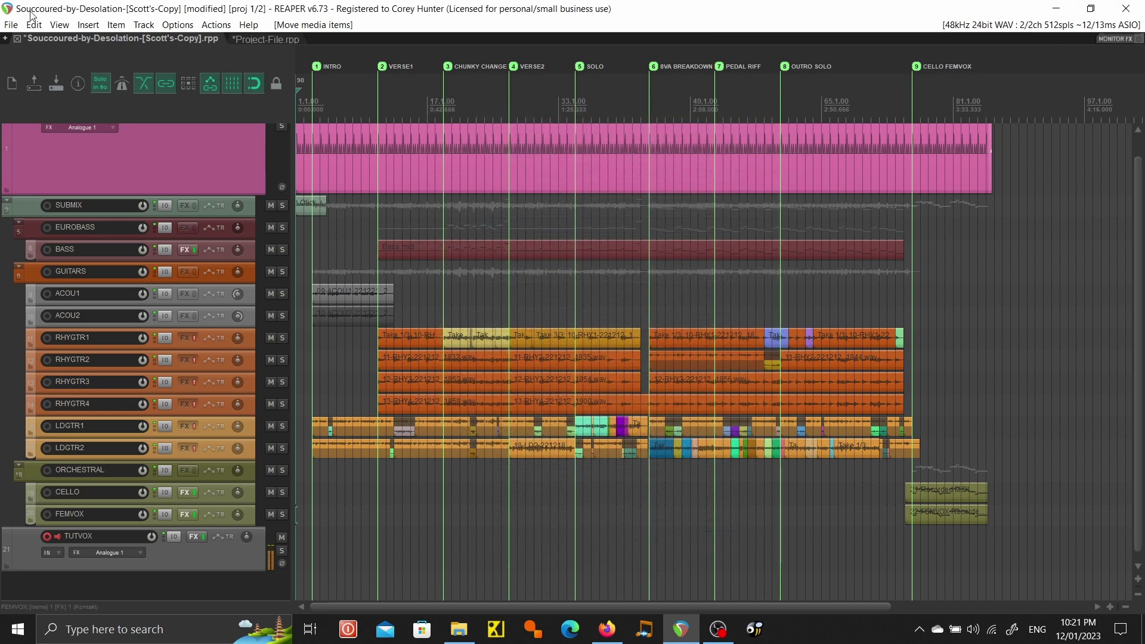
click(12, 24)
click(137, 230)
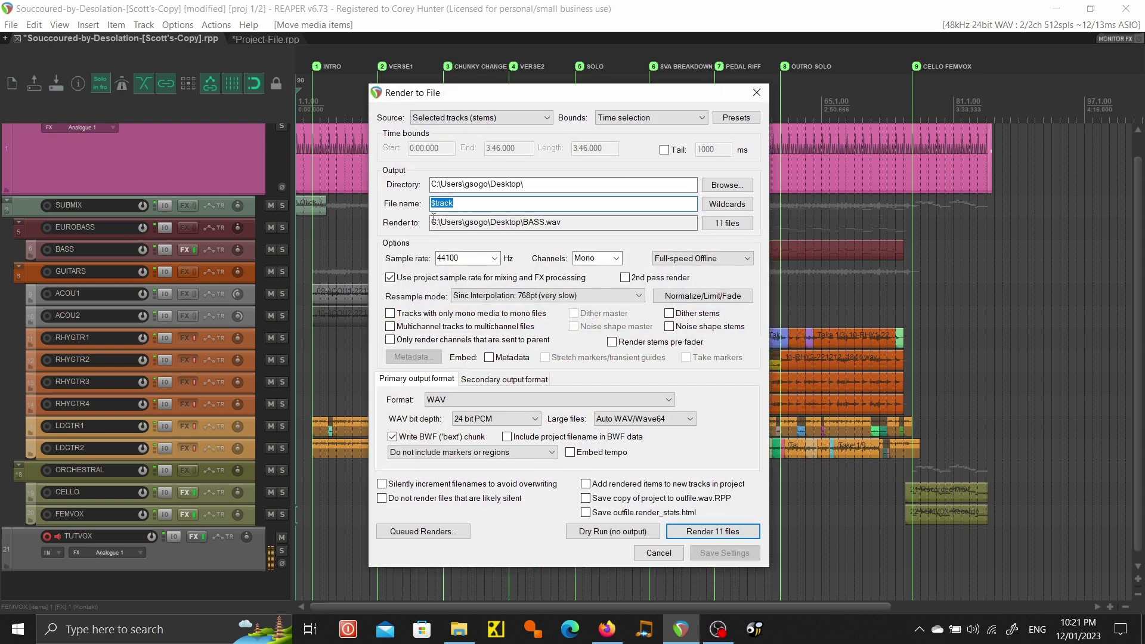
click(728, 204)
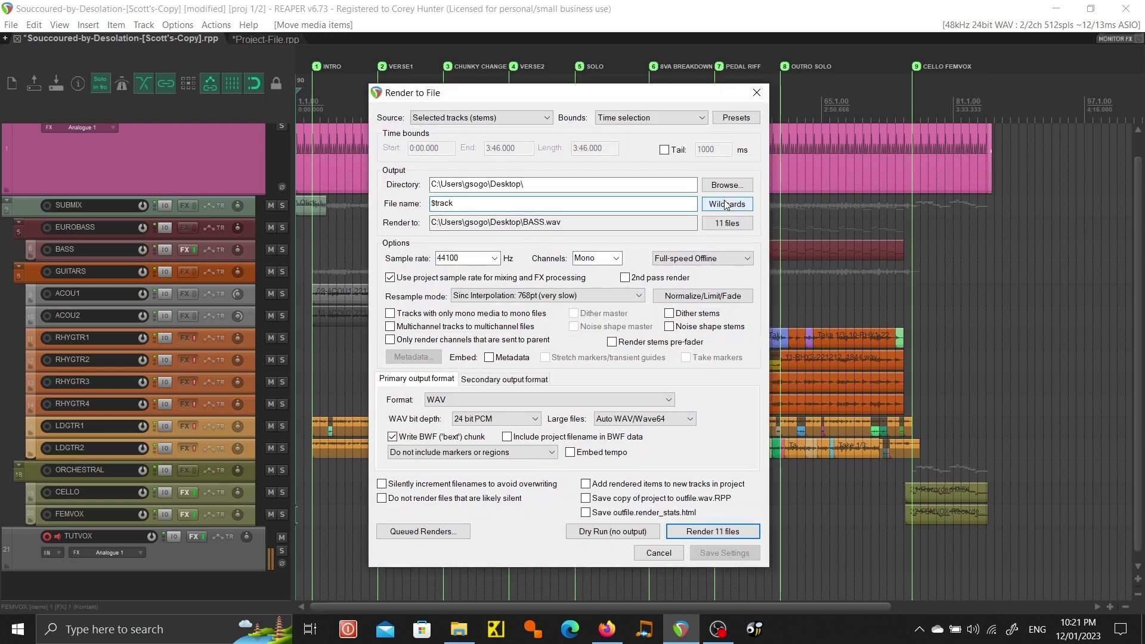
mouse_move(779, 224)
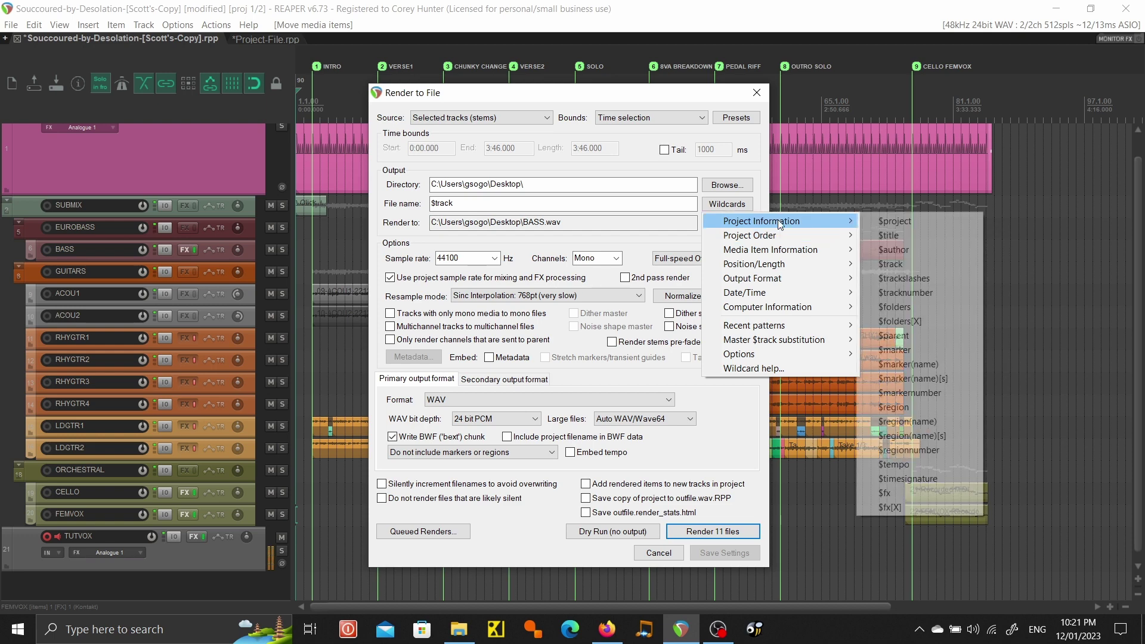
click(890, 264)
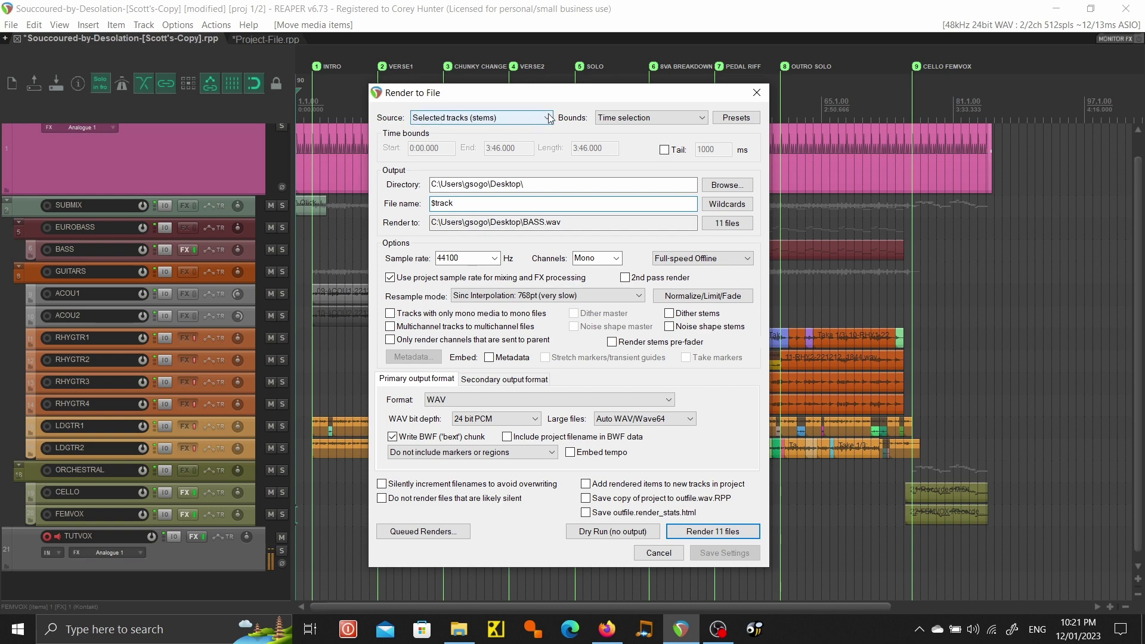
Step: Keep Selected tracks (stems) as source, output to Downloads\Tutorial Demo, and render 11 files
click(531, 121)
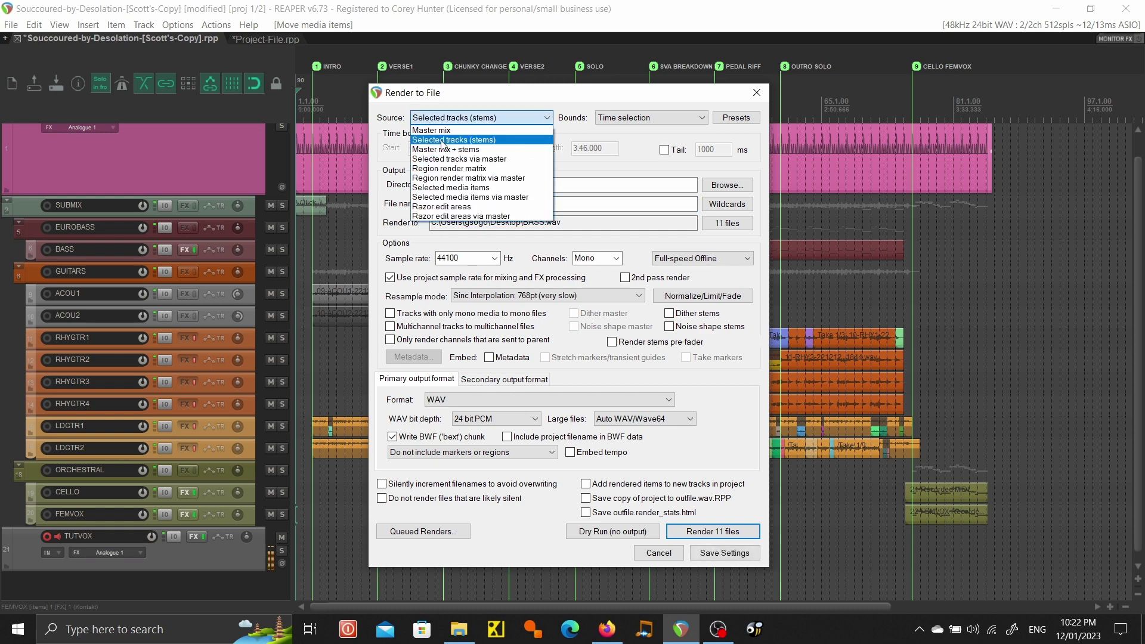
click(444, 142)
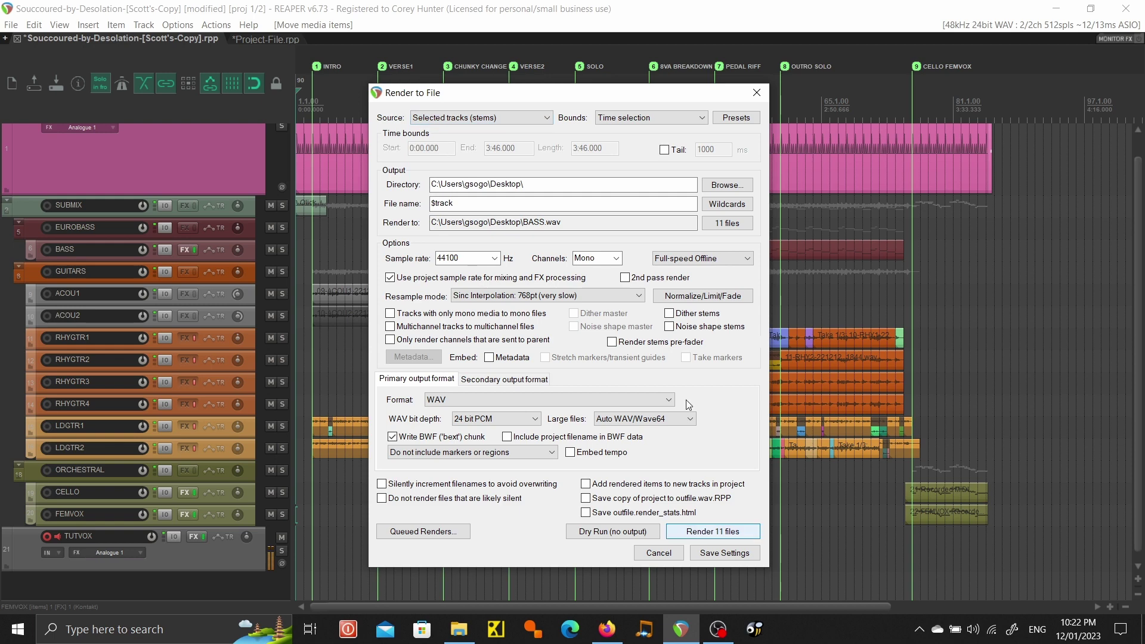
click(730, 186)
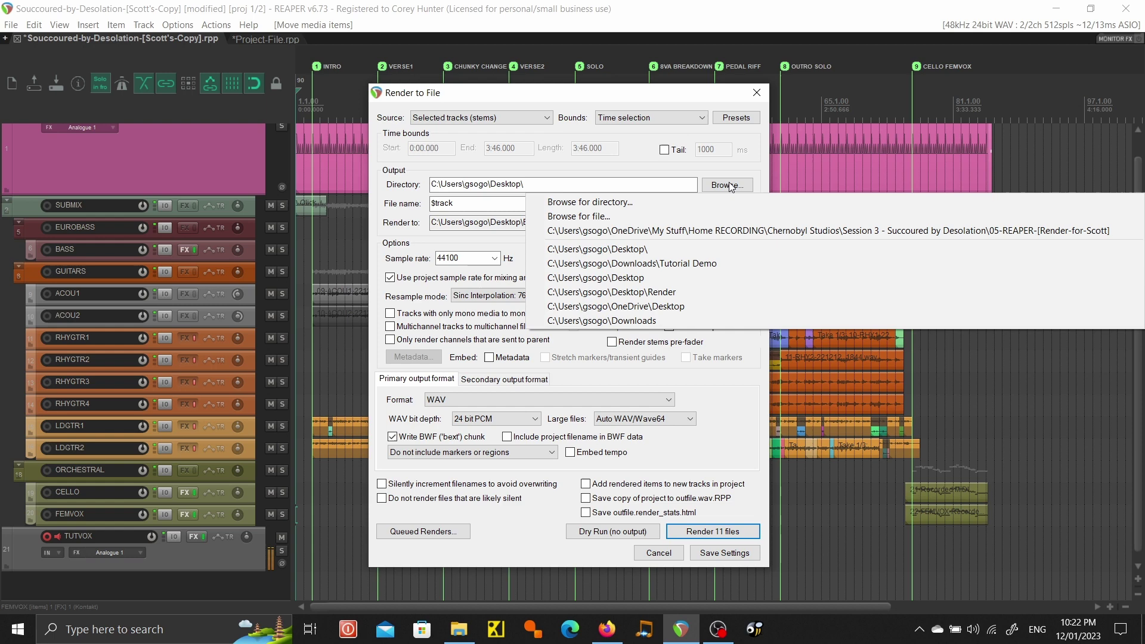
click(614, 203)
scroll(542, 358, down, 1)
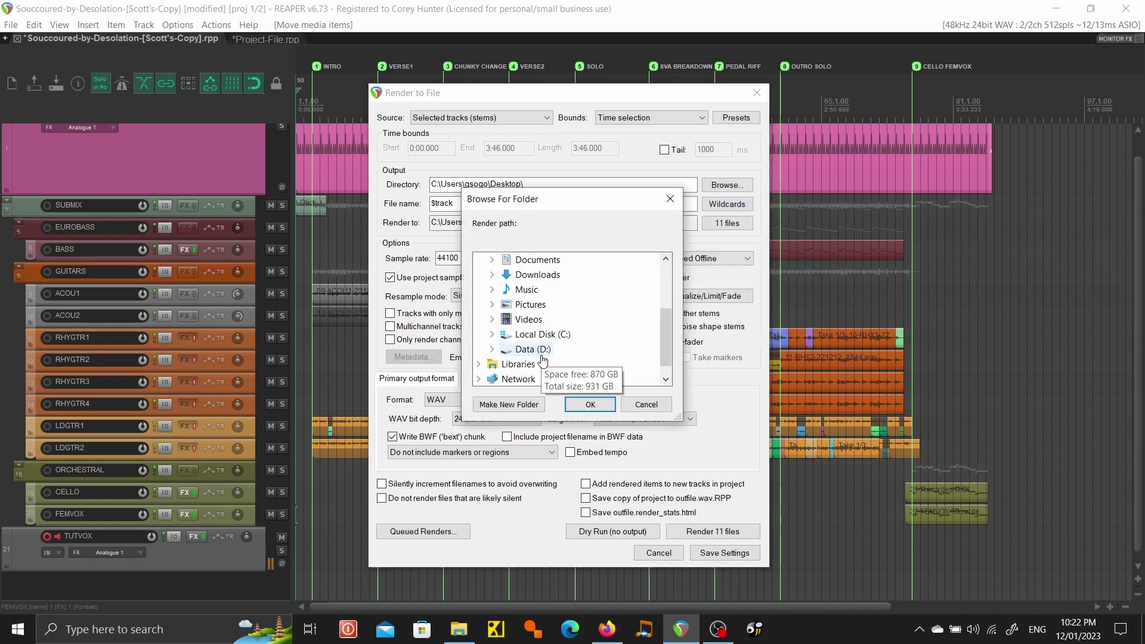
double_click(538, 277)
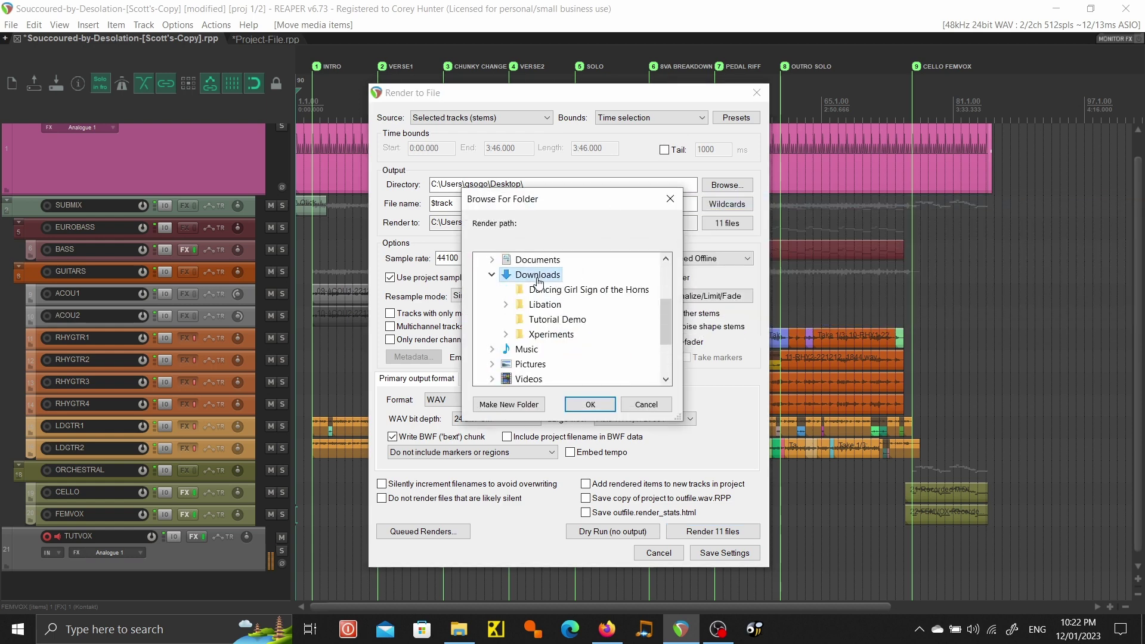
click(555, 321)
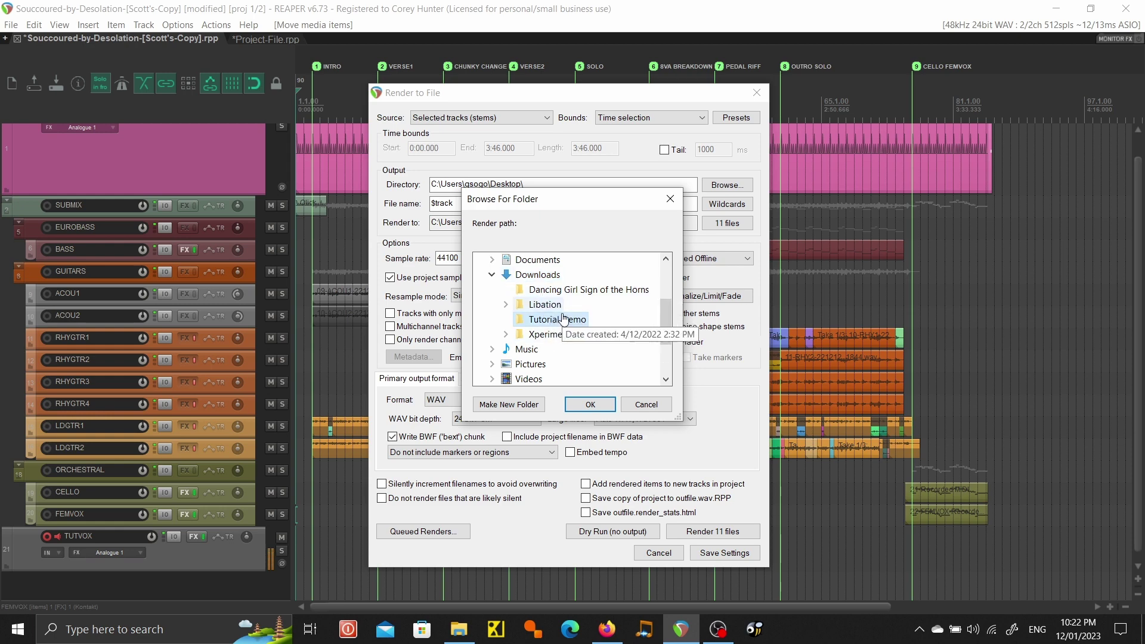
click(590, 404)
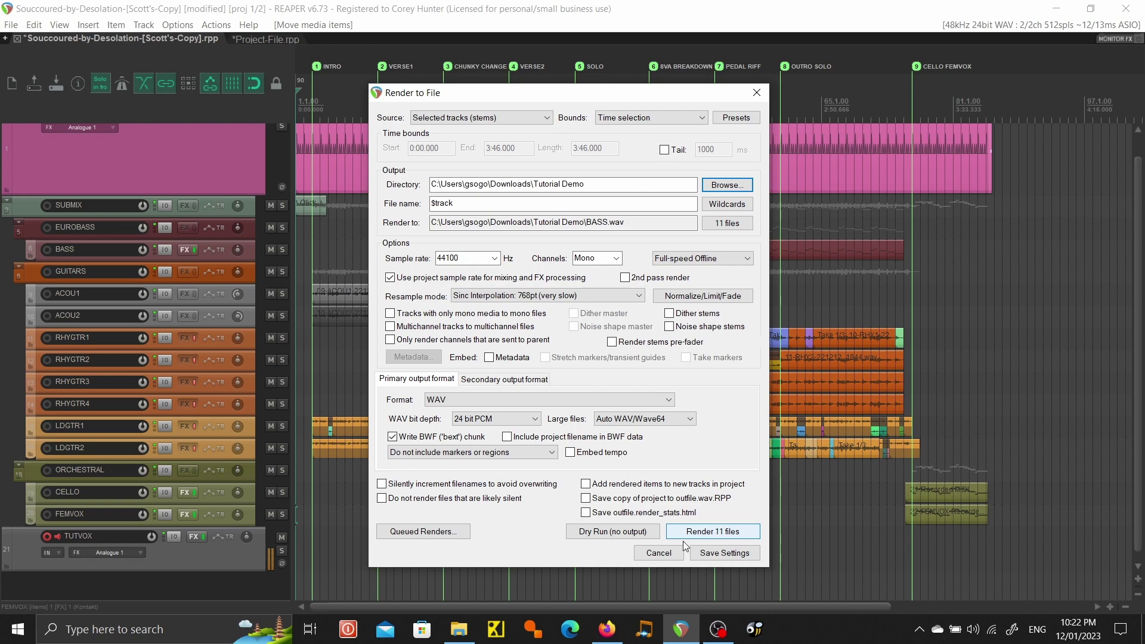
click(716, 533)
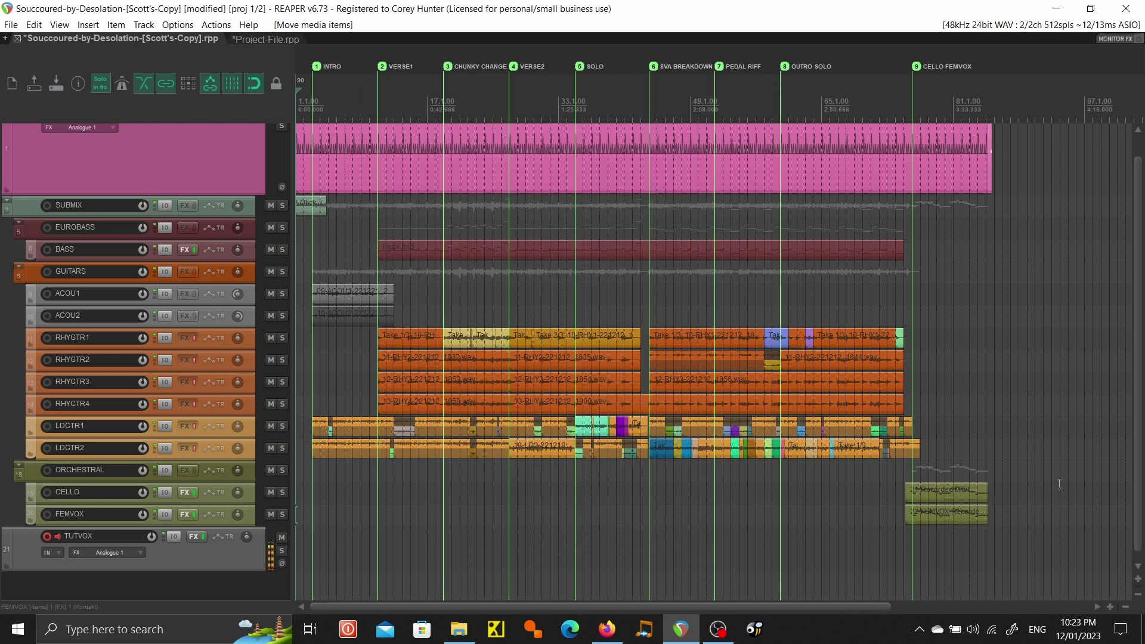
Step: Re-render the 11 stems with bounds set to Entire project, overwriting the earlier WAV files
key(ctrl+alt+r)
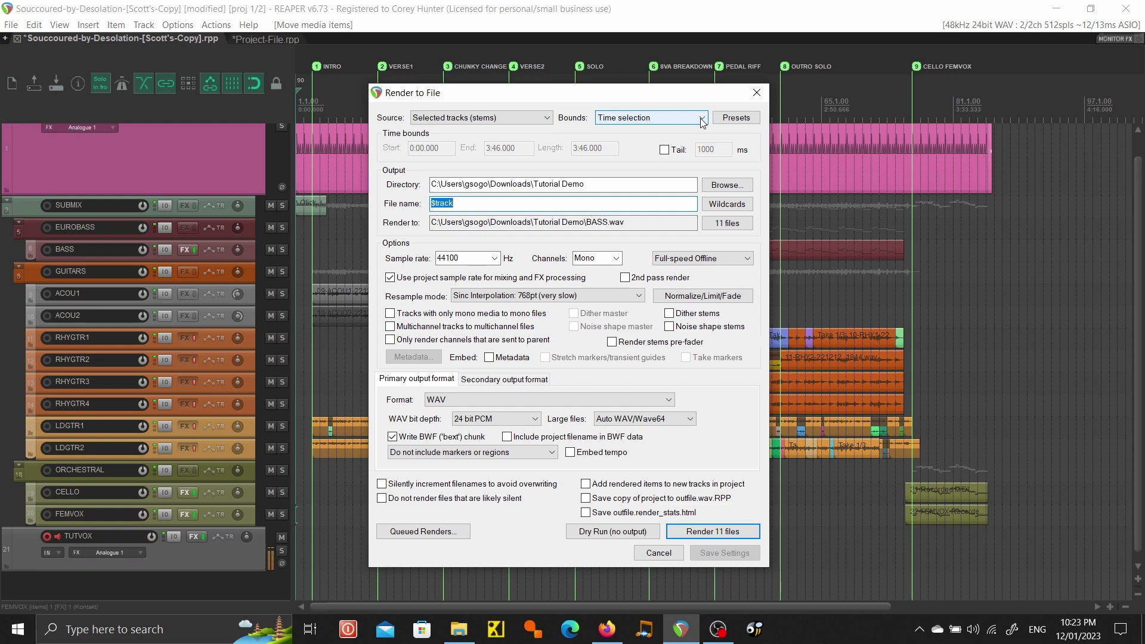
click(701, 119)
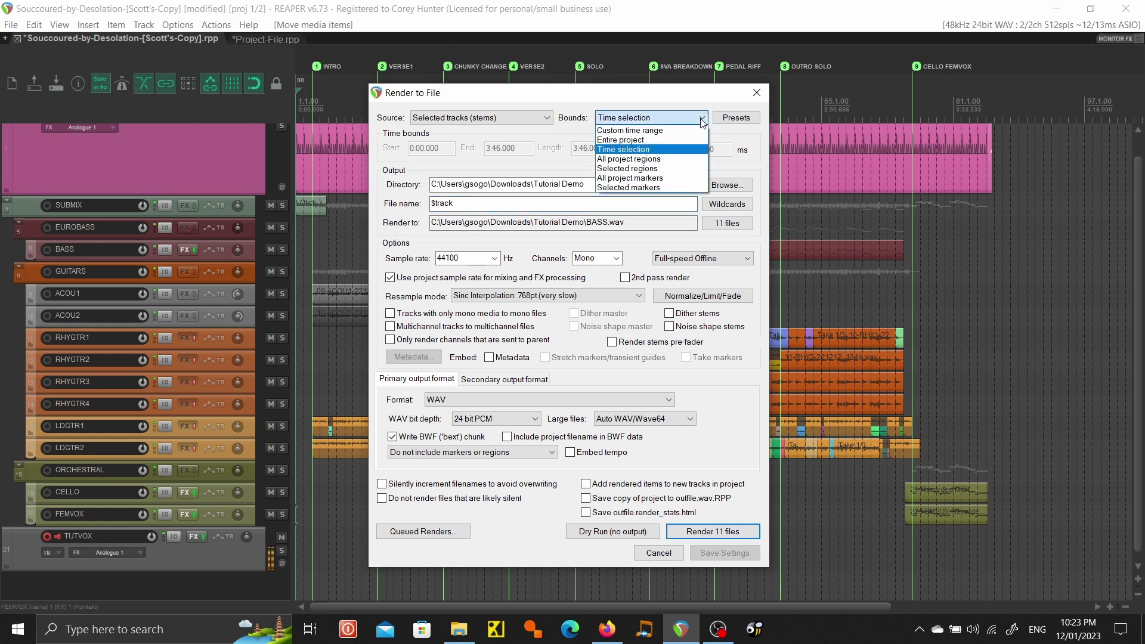
click(658, 137)
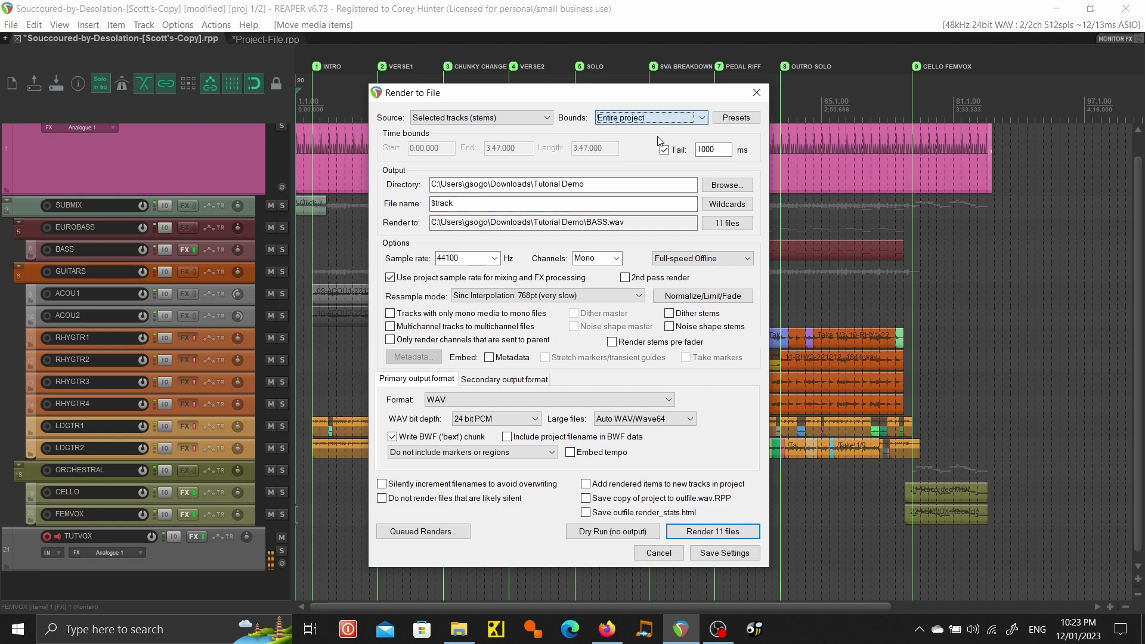
click(735, 537)
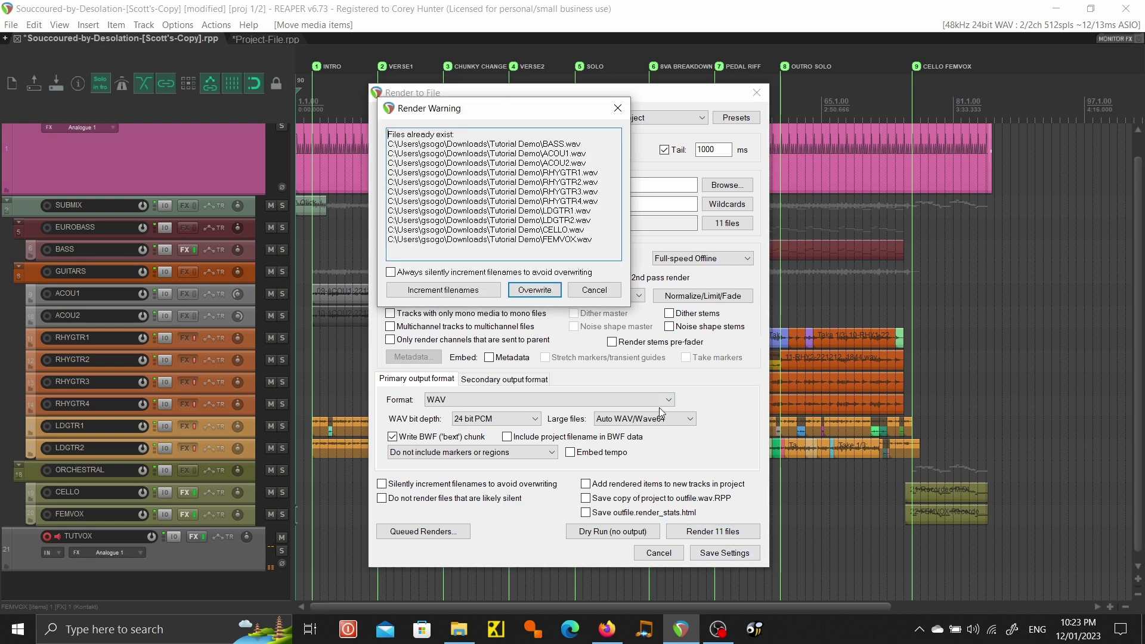
click(535, 291)
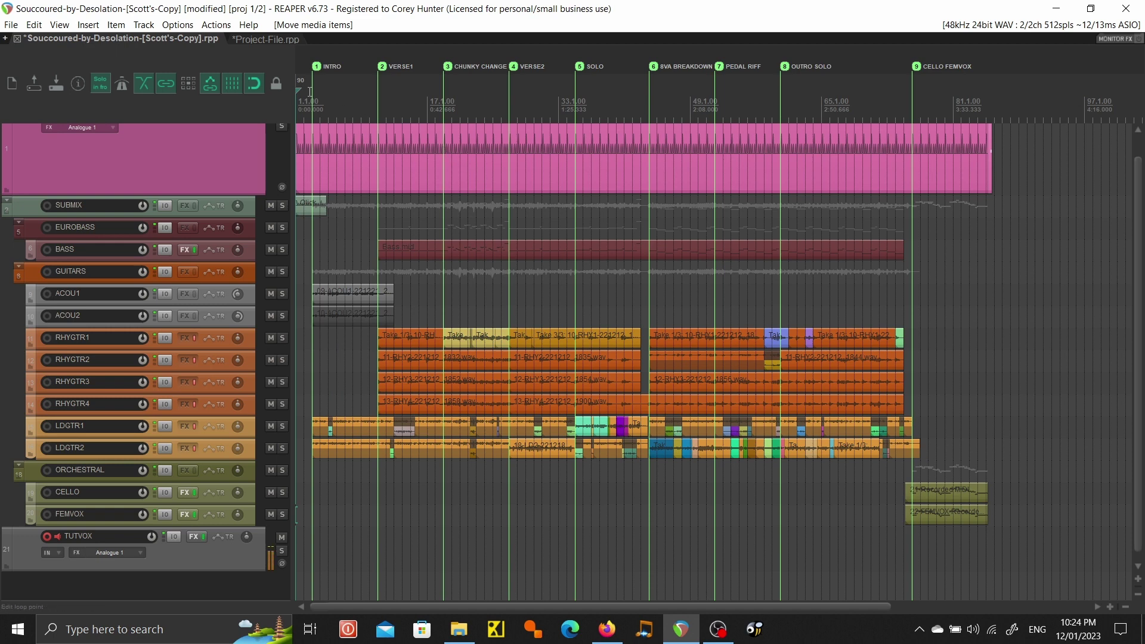
Step: Switch to the empty Project-File project and move the Tutorial Demo folder window aside
click(264, 41)
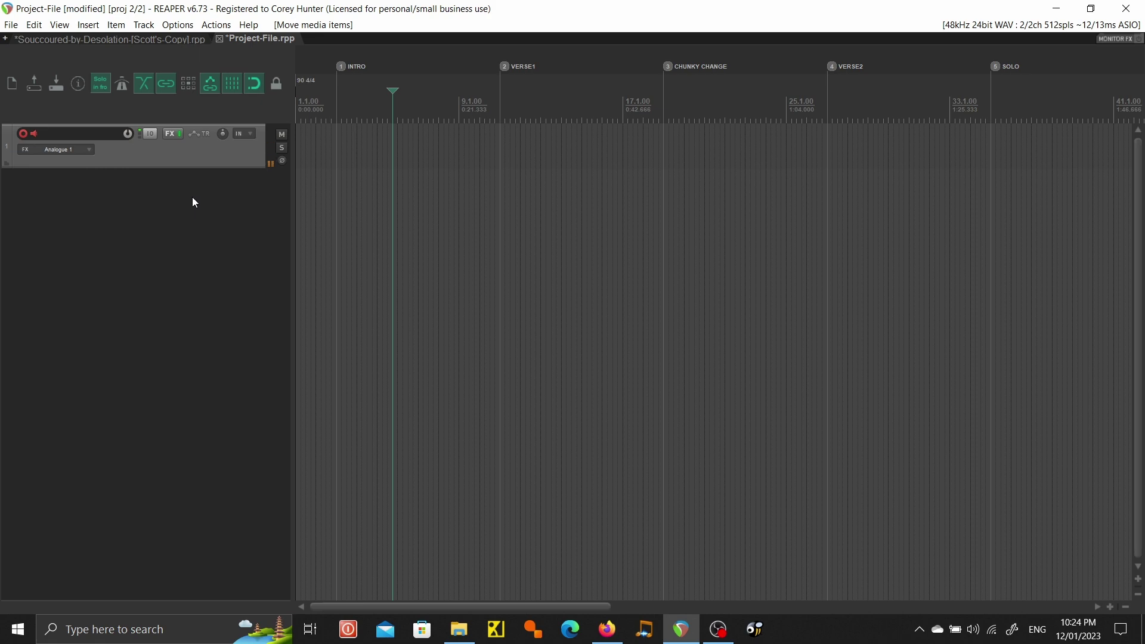
click(459, 629)
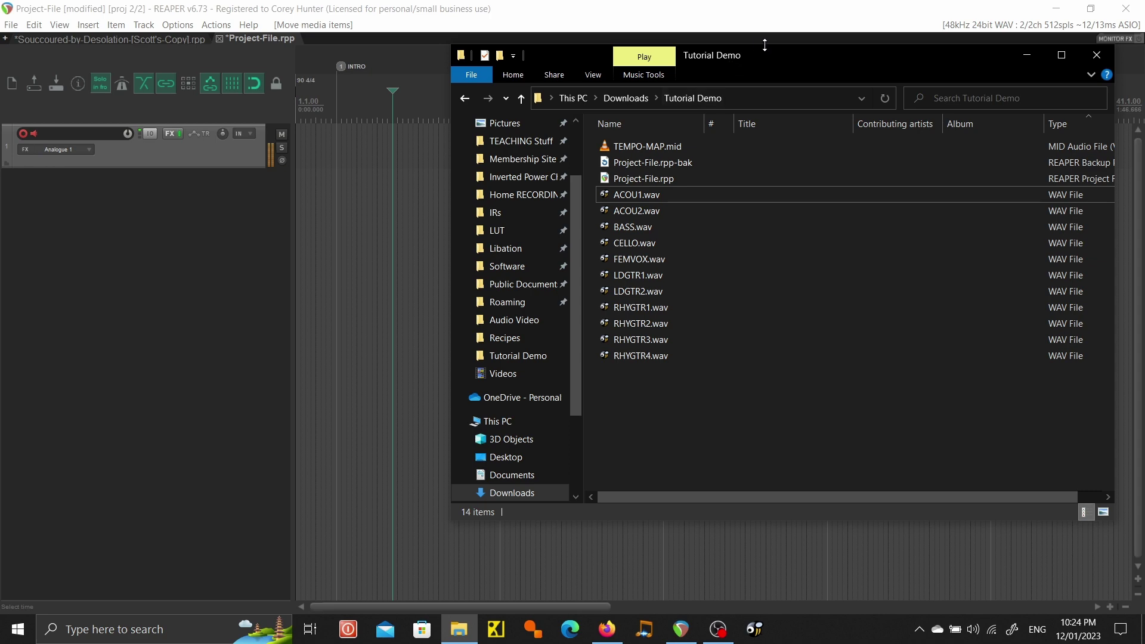
drag(764, 45, 895, 107)
Step: Drag TEMPO-MAP.mid into the project, cancel the MIDI import, and return to the project start
click(751, 209)
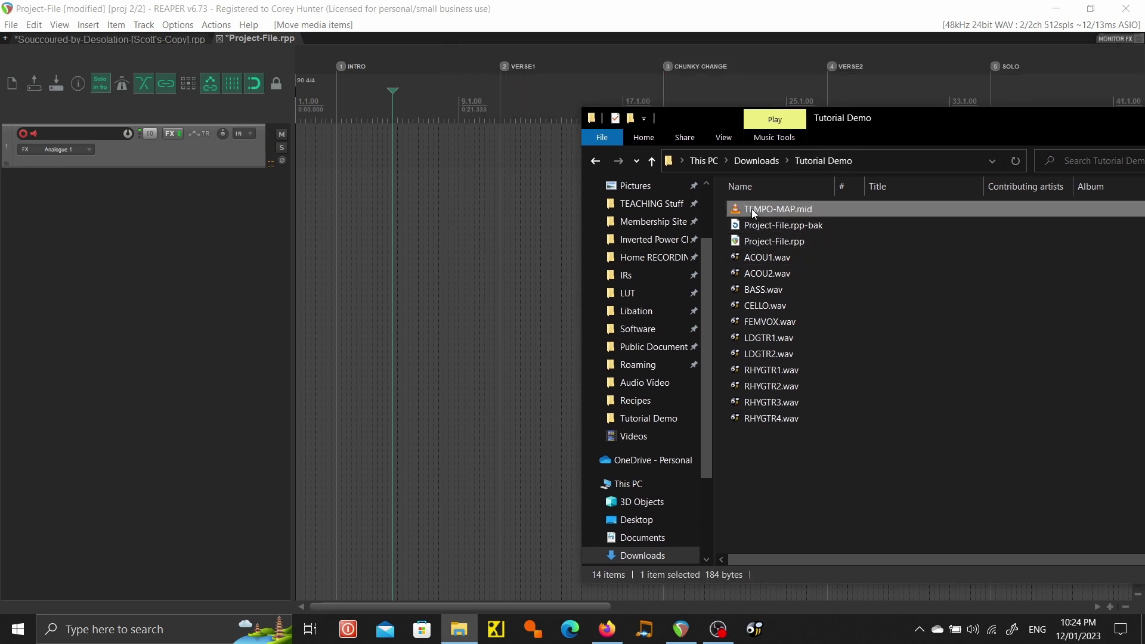
drag(751, 208, 297, 255)
click(555, 262)
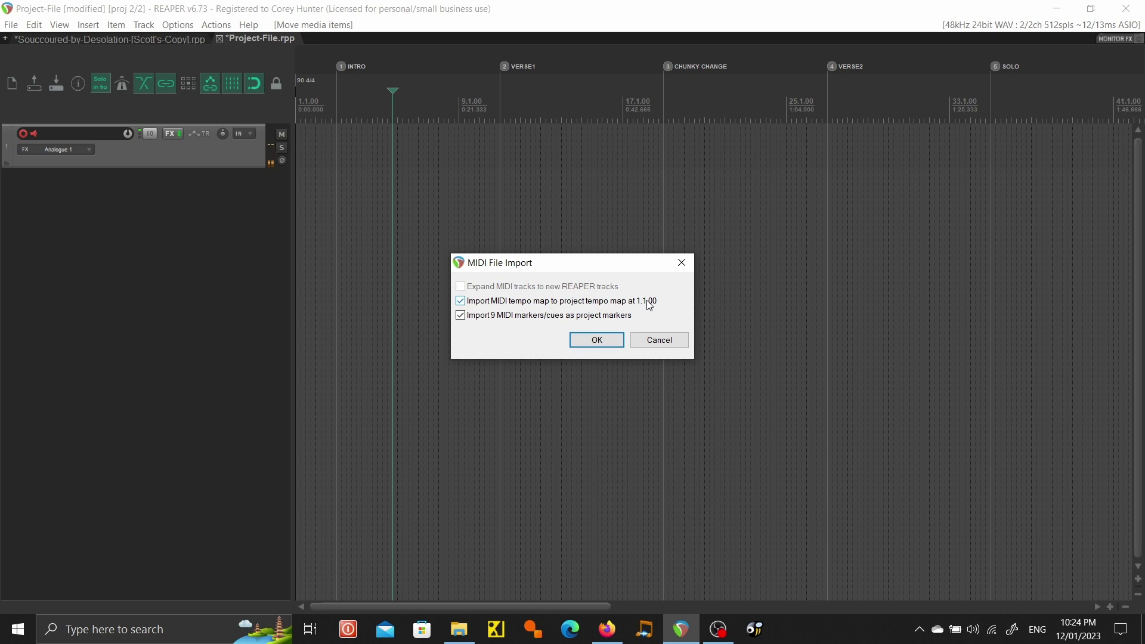
click(672, 340)
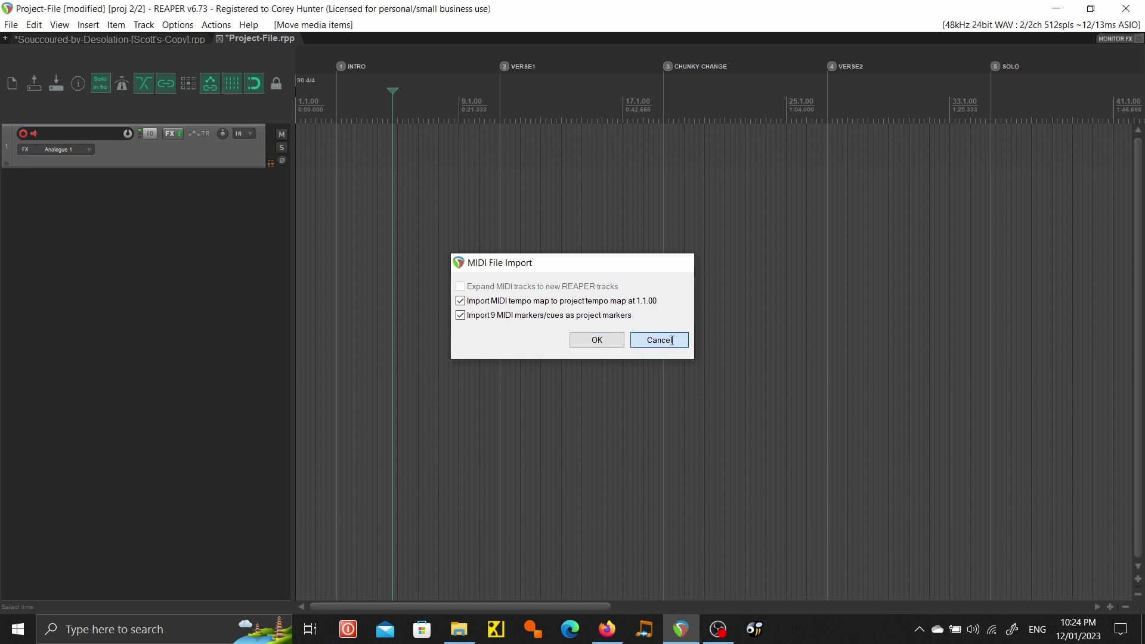
key(Home)
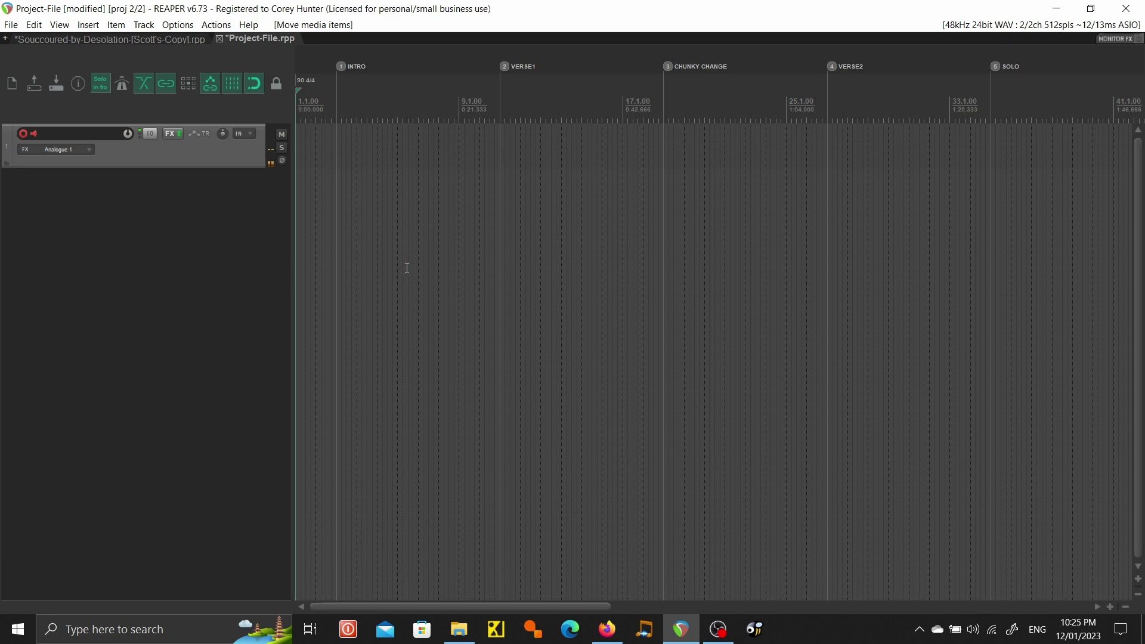
Step: Import TEMPO-MAP.mid onto track 1 with its tempo map and markers, and confirm the first tempo marker reads 90 BPM
key(alt+Tab)
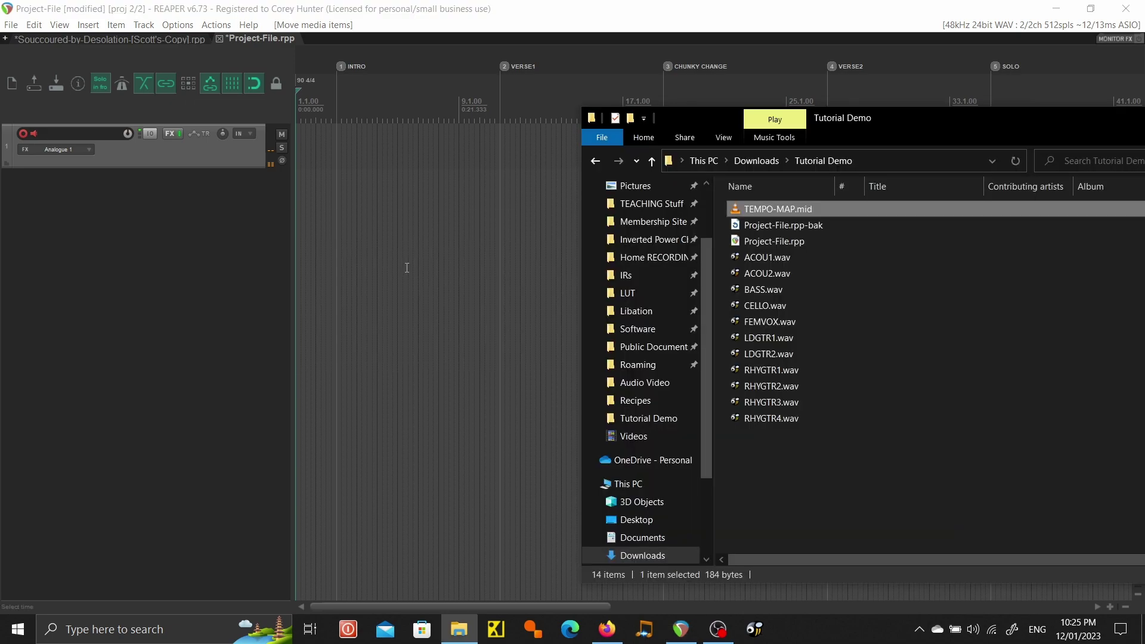
drag(796, 208, 296, 147)
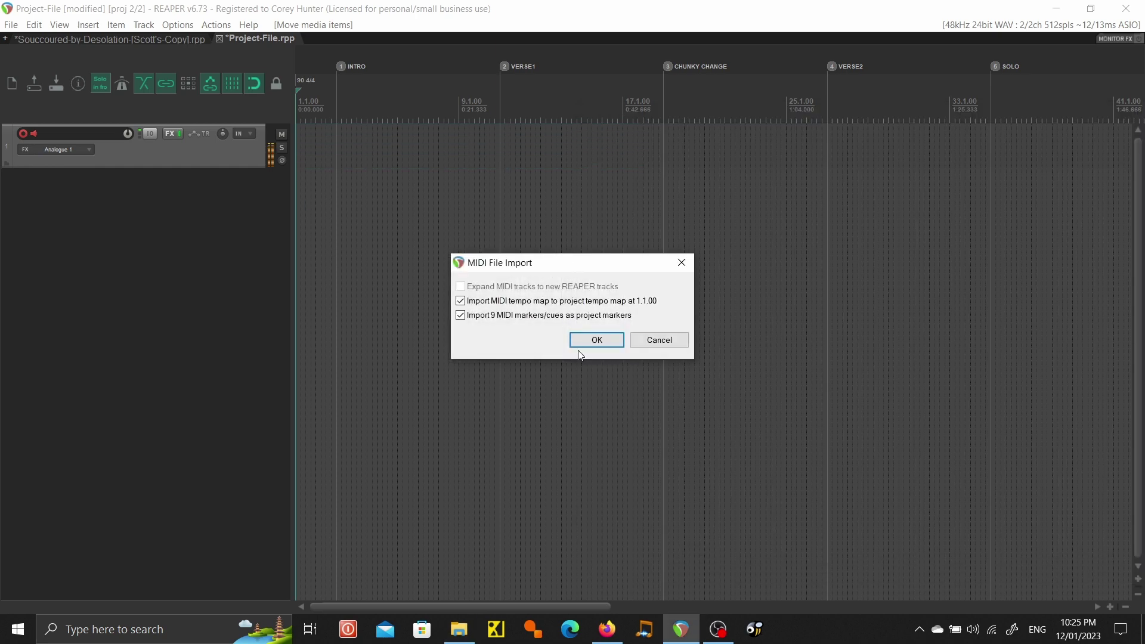
click(597, 341)
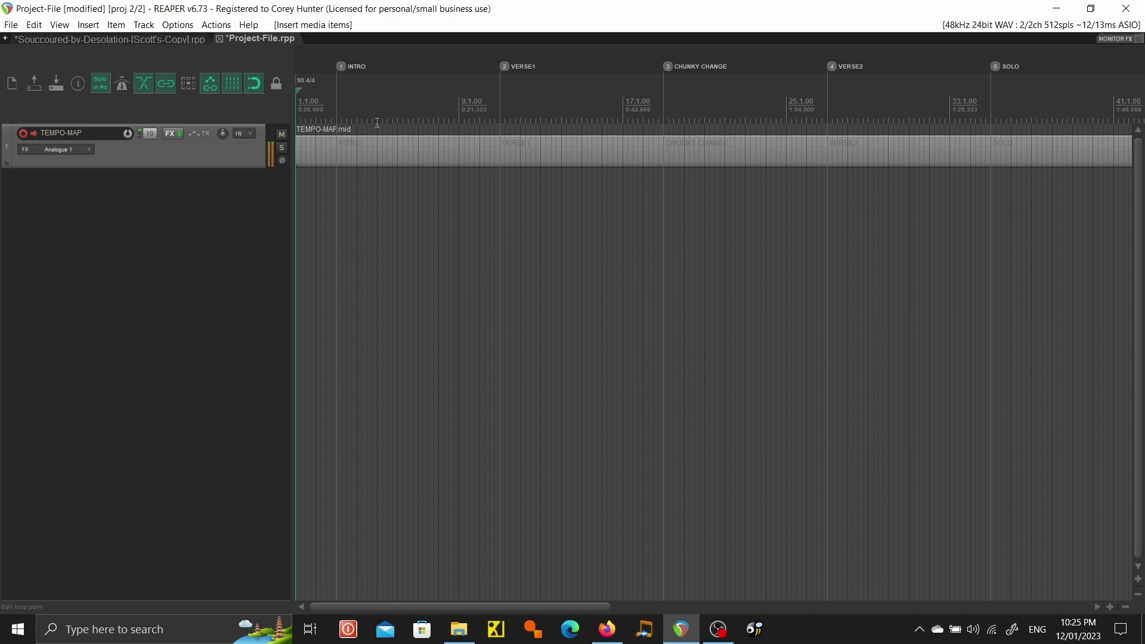
double_click(300, 82)
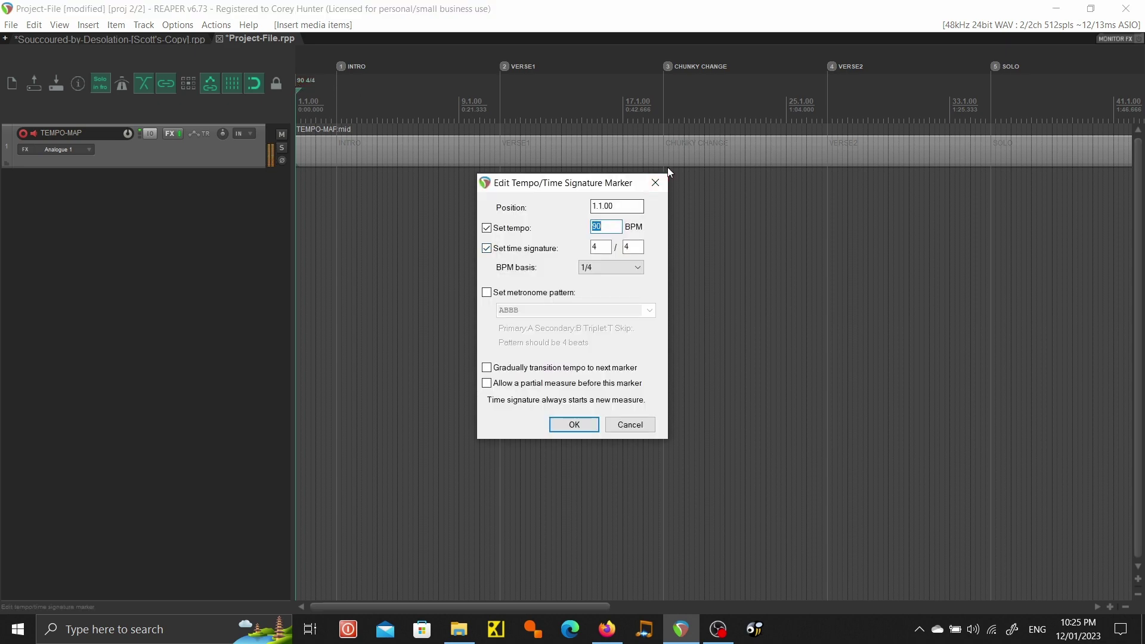
click(658, 183)
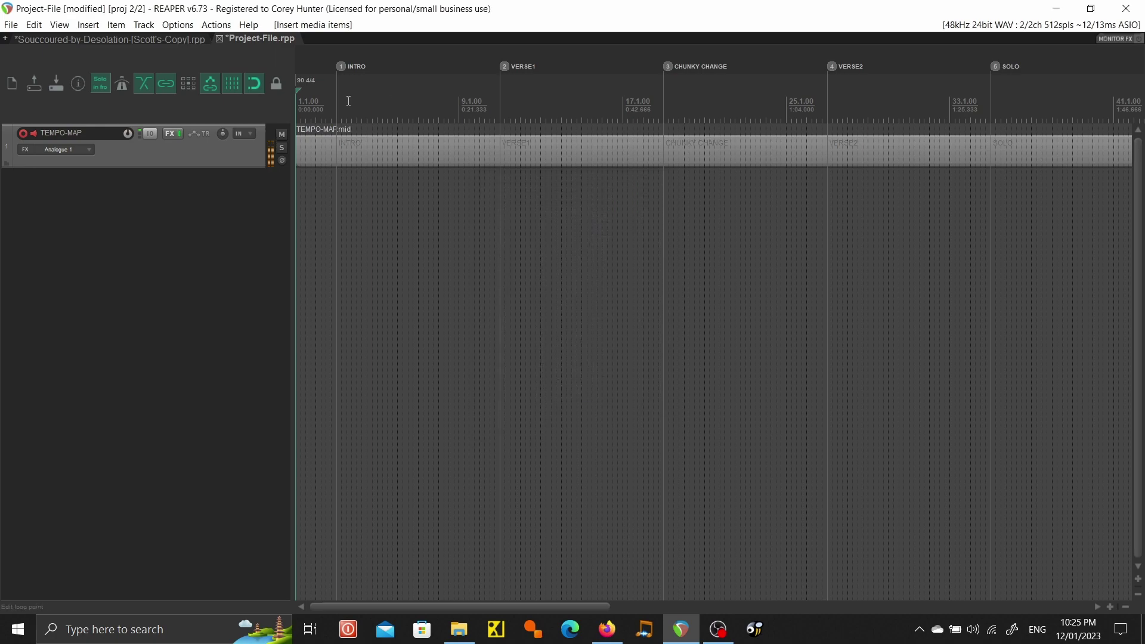
Step: Select the eleven stems ACOU1.wav through RHYGTR4.wav in the Tutorial Demo folder and drag them into REAPER
scroll(729, 288, down, 6)
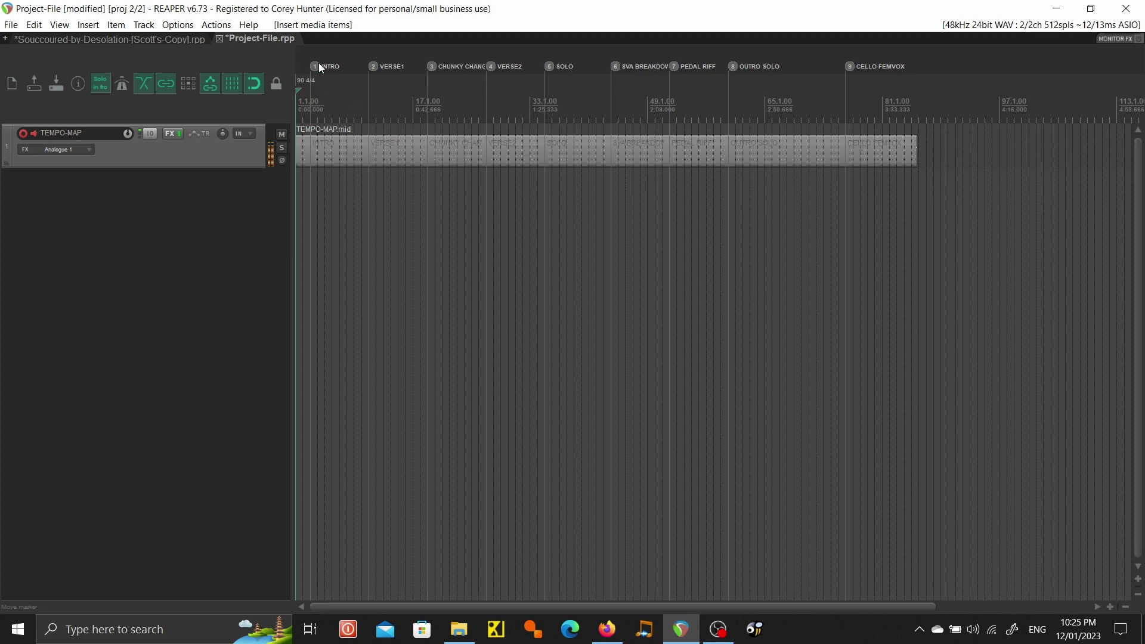
scroll(761, 254, up, 2)
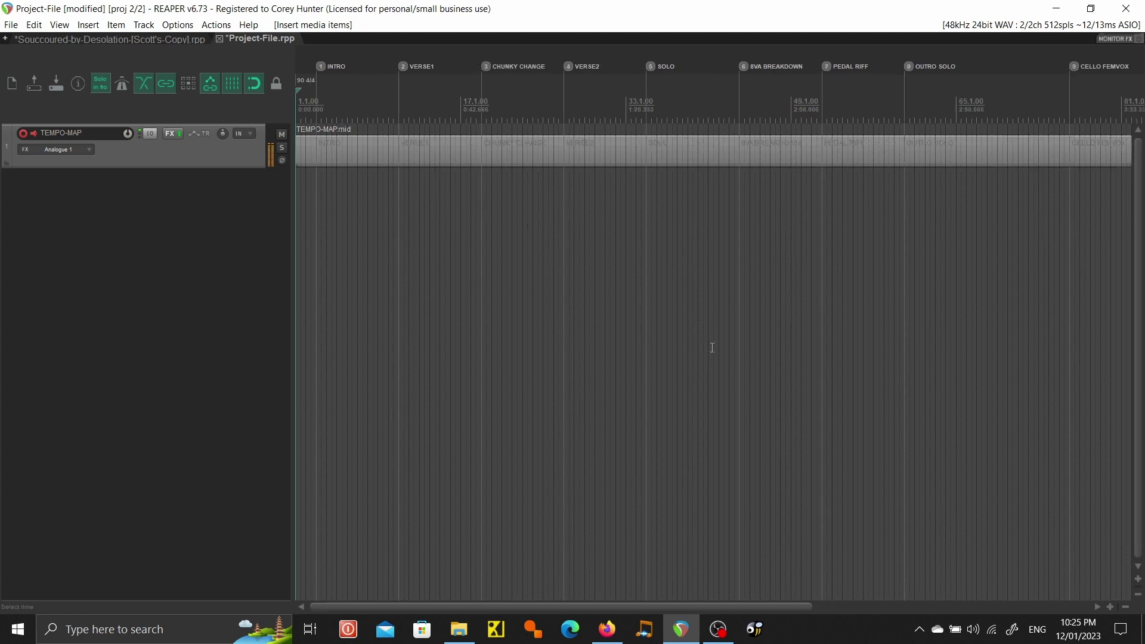
mouse_move(607, 629)
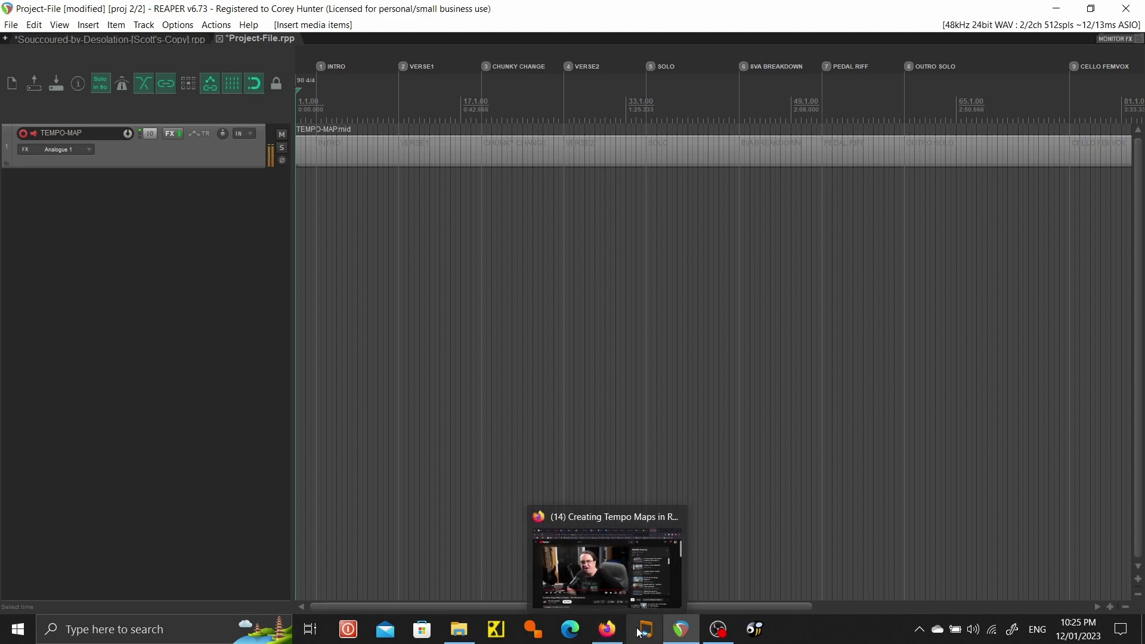
mouse_move(459, 629)
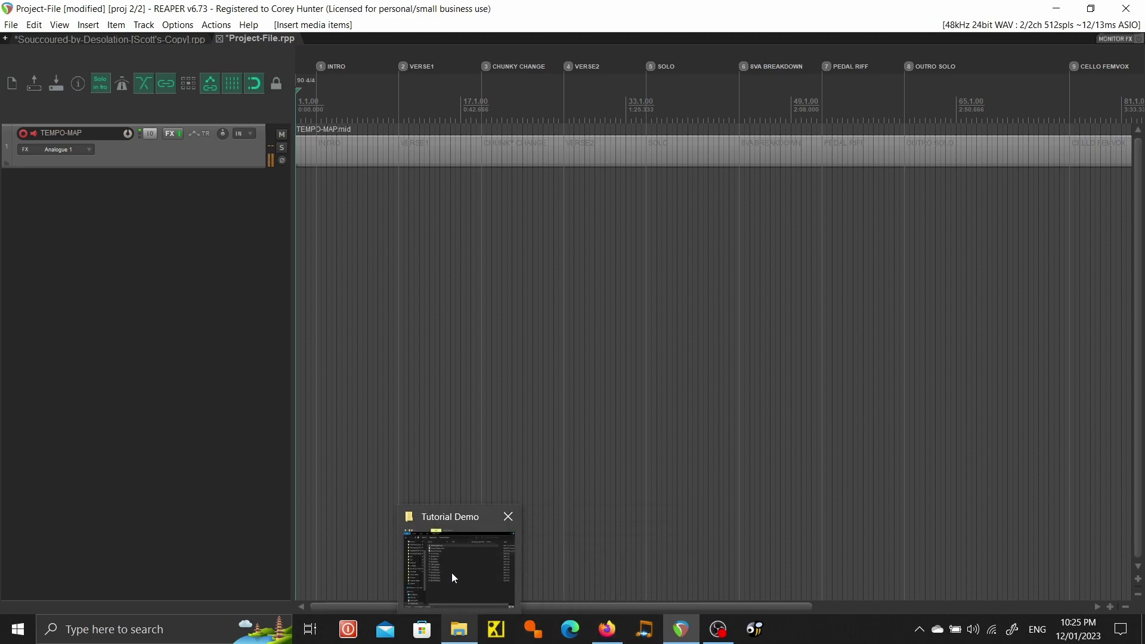
mouse_move(452, 573)
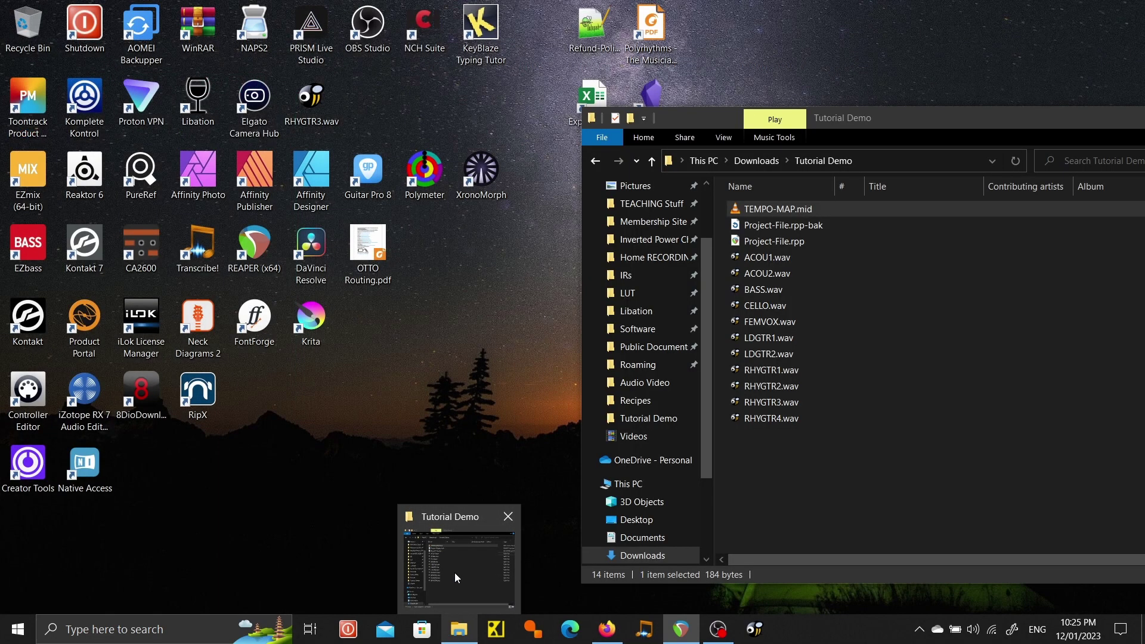
click(455, 576)
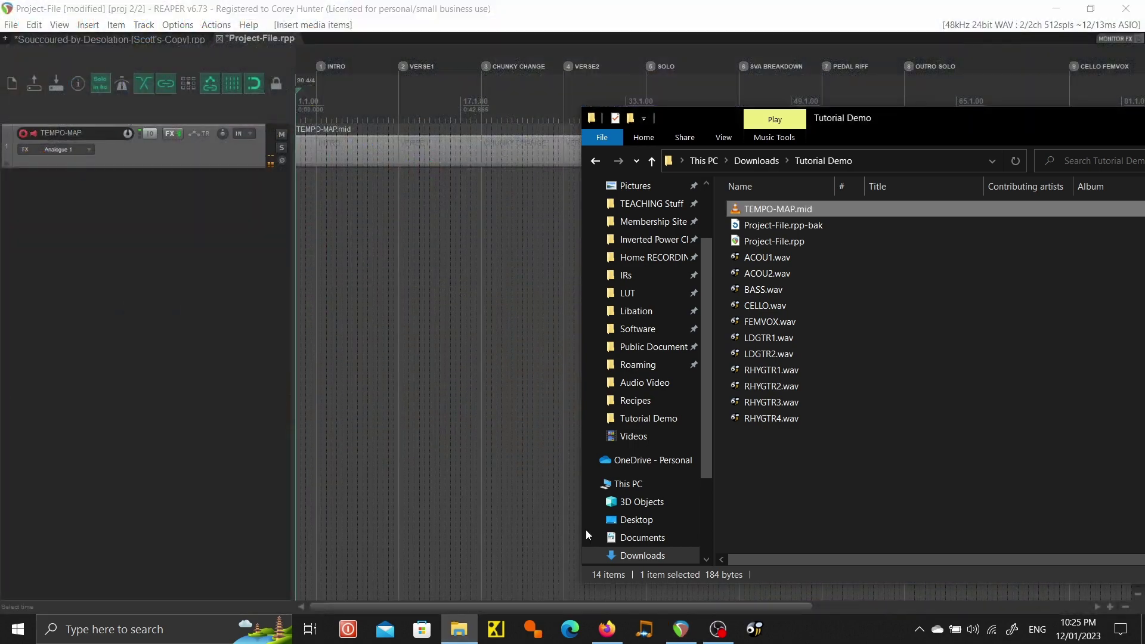
click(761, 261)
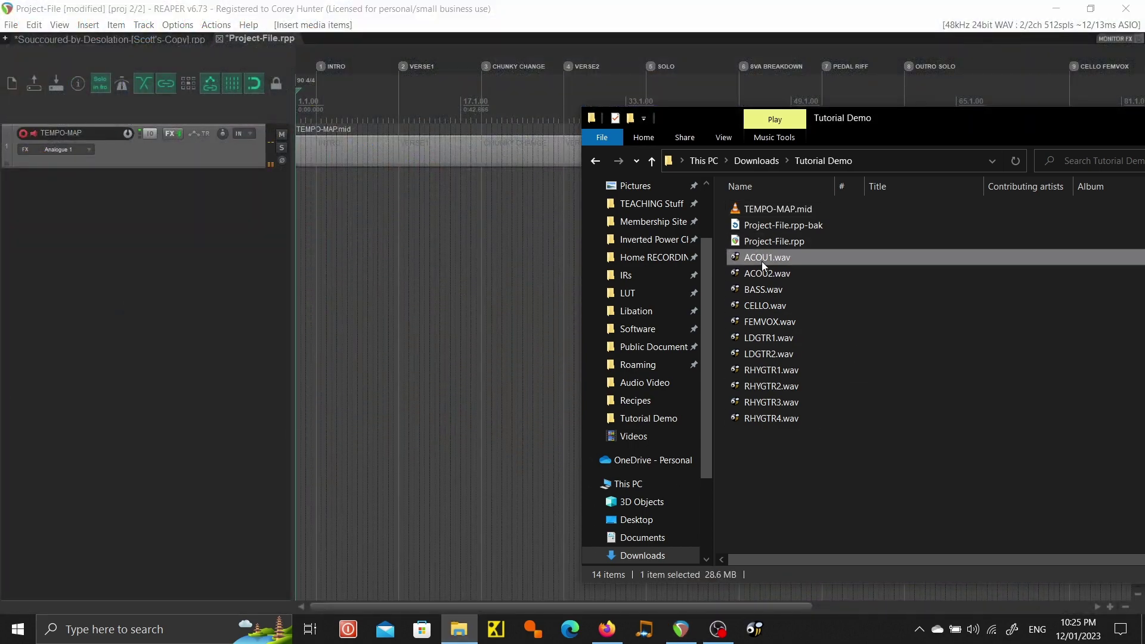
shift+click(768, 417)
drag(759, 257, 287, 266)
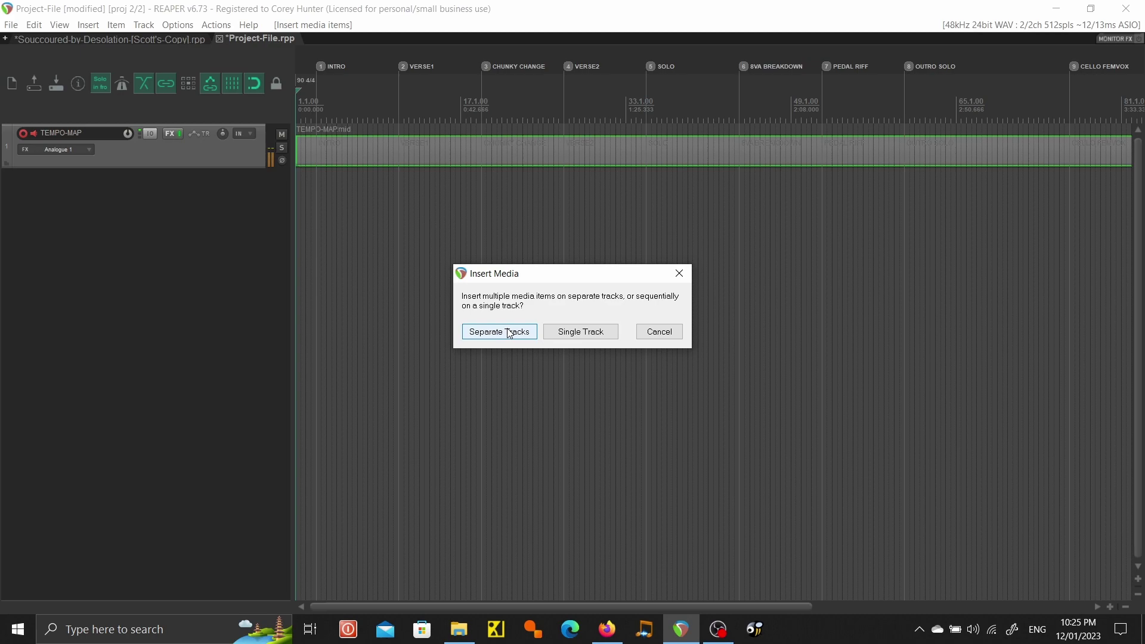
Step: Insert the eleven stems on separate tracks and zoom to confirm they all start at 1.1.00
click(507, 332)
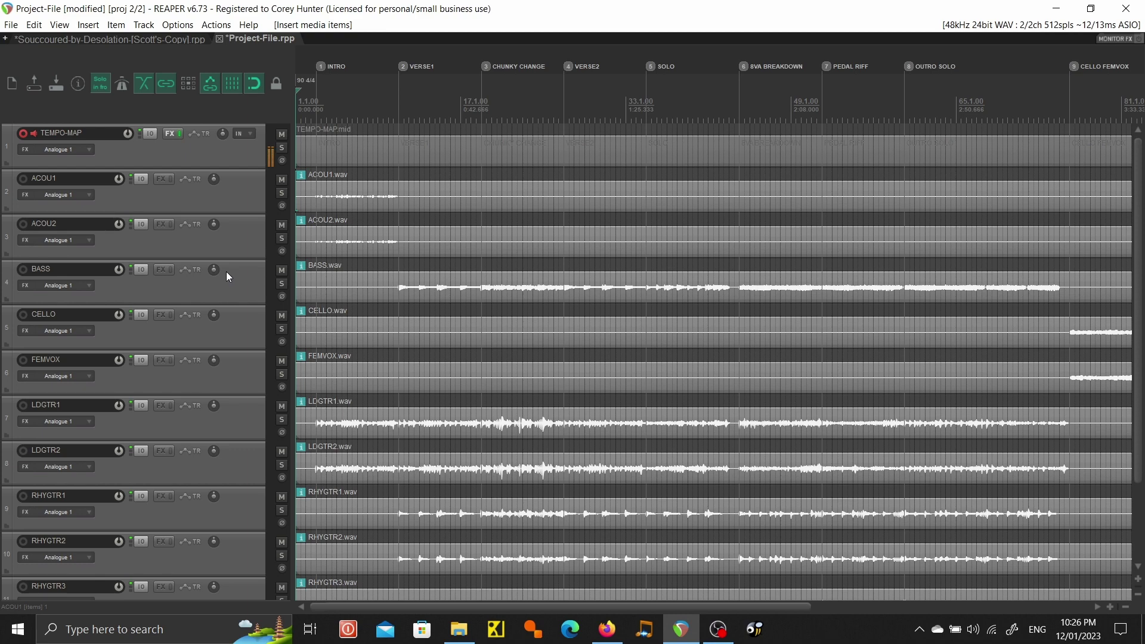
scroll(620, 393, down, 3)
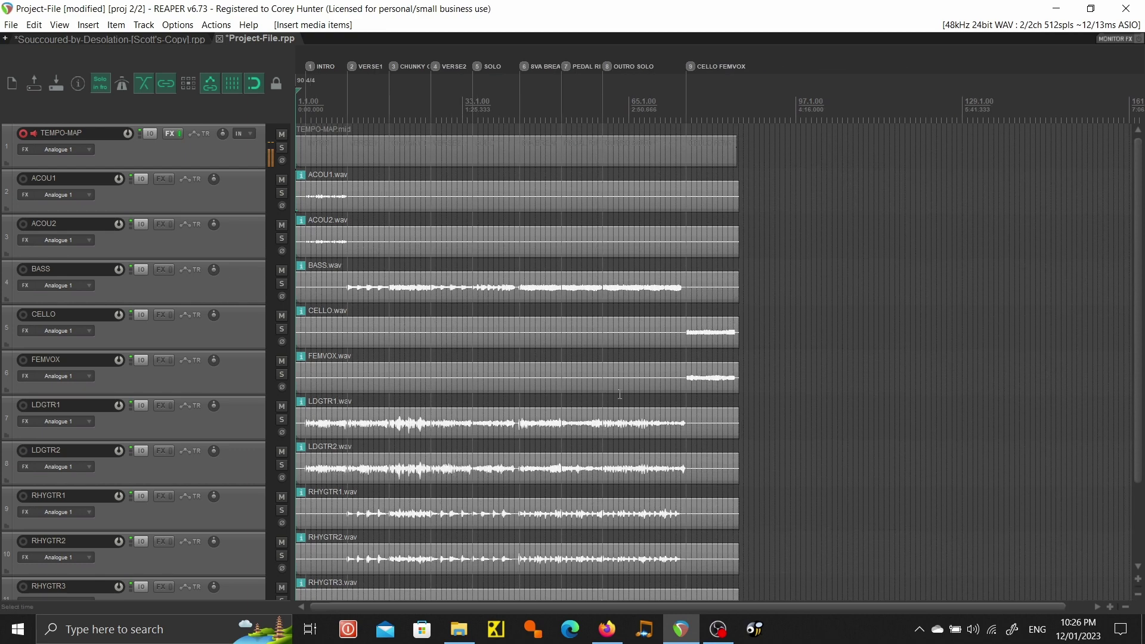
scroll(620, 393, up, 2)
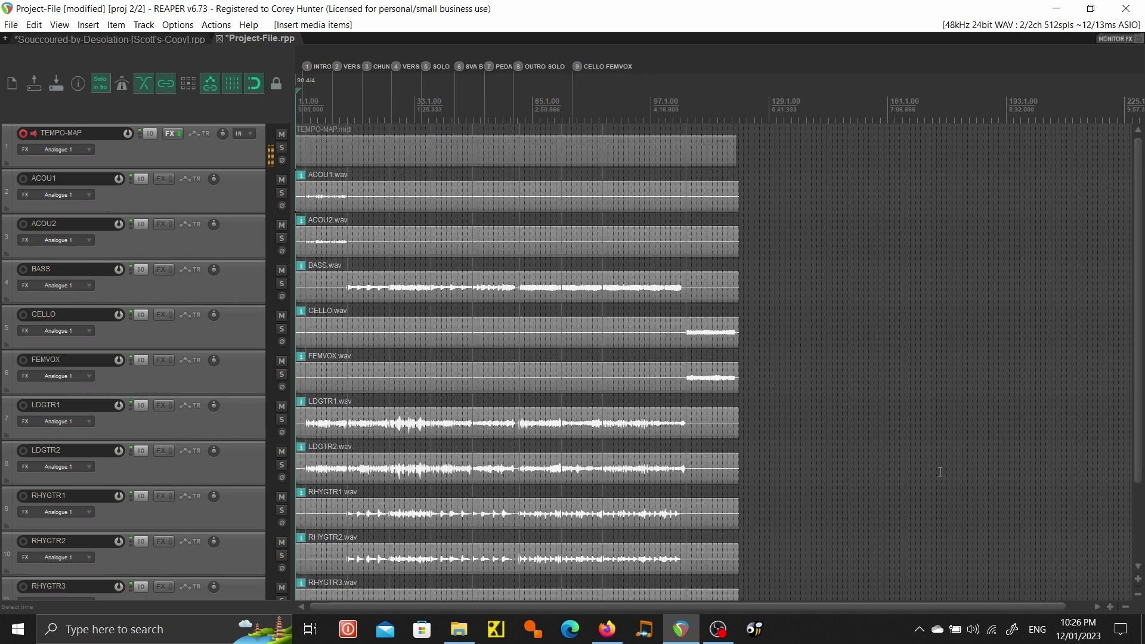
scroll(940, 472, up, 1)
scroll(940, 469, down, 1)
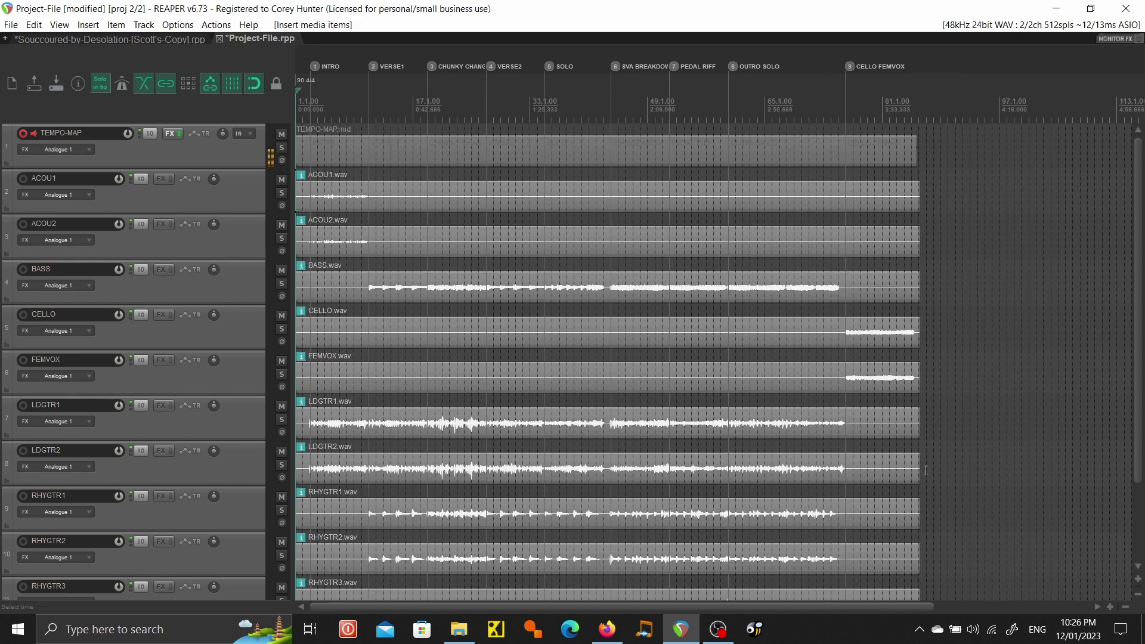